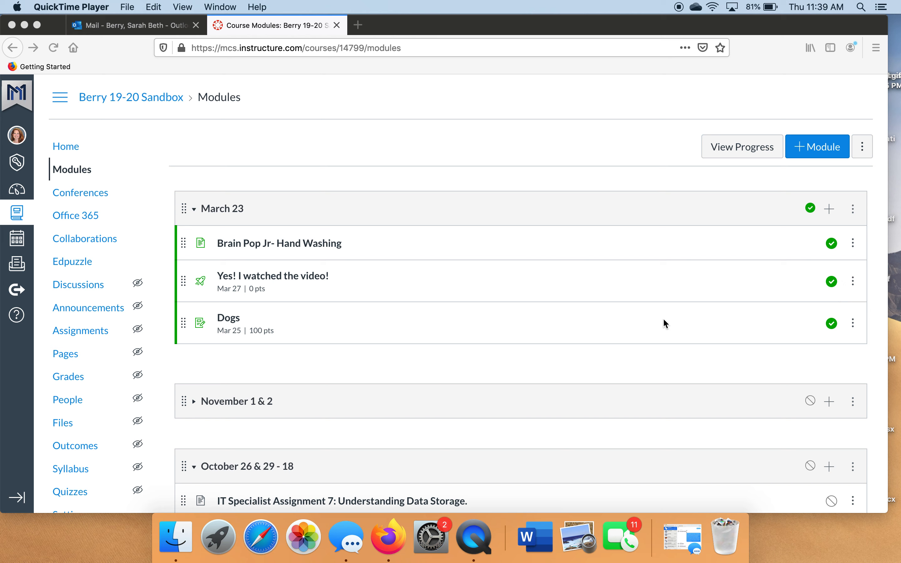
Add a new quiz named "Quotation Marks" to the March 23 module.
left_click(831, 211)
left_click(831, 211)
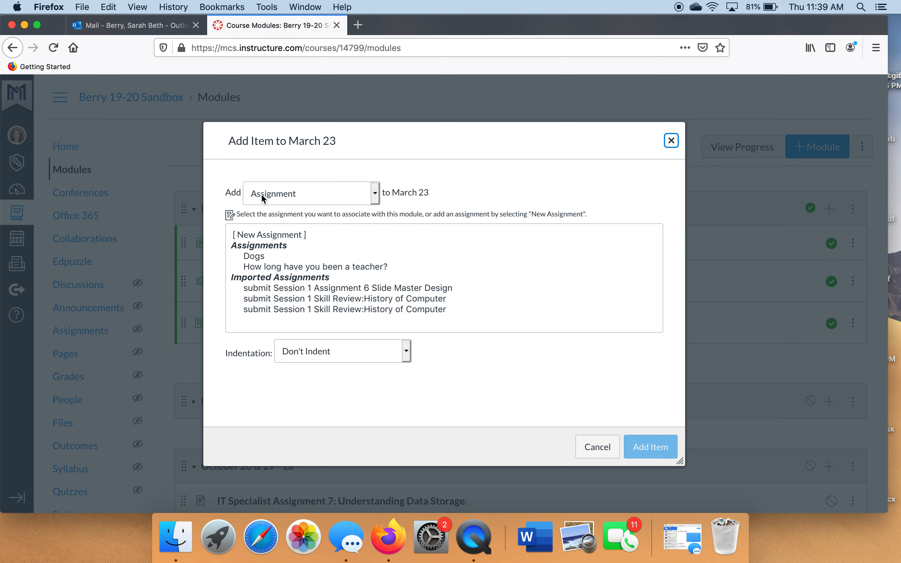
left_click(377, 194)
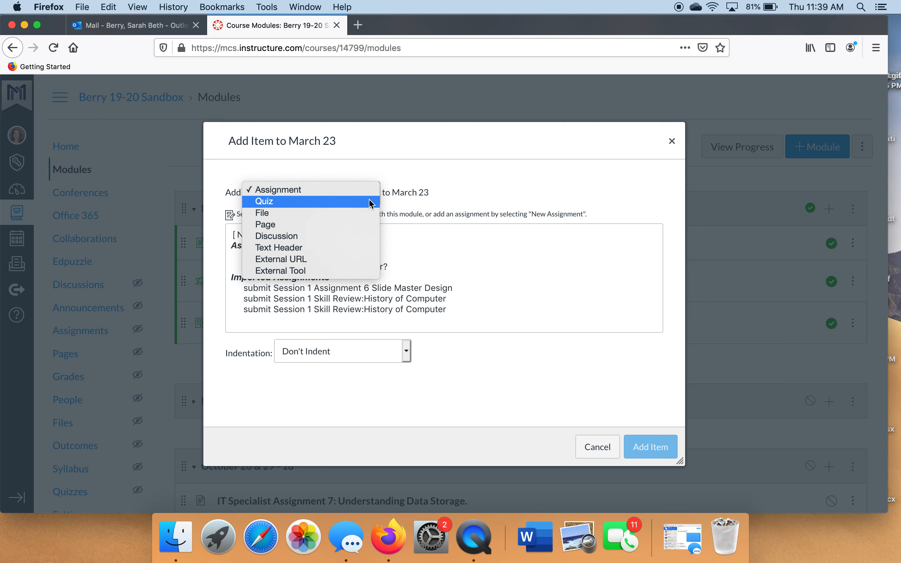
left_click(369, 202)
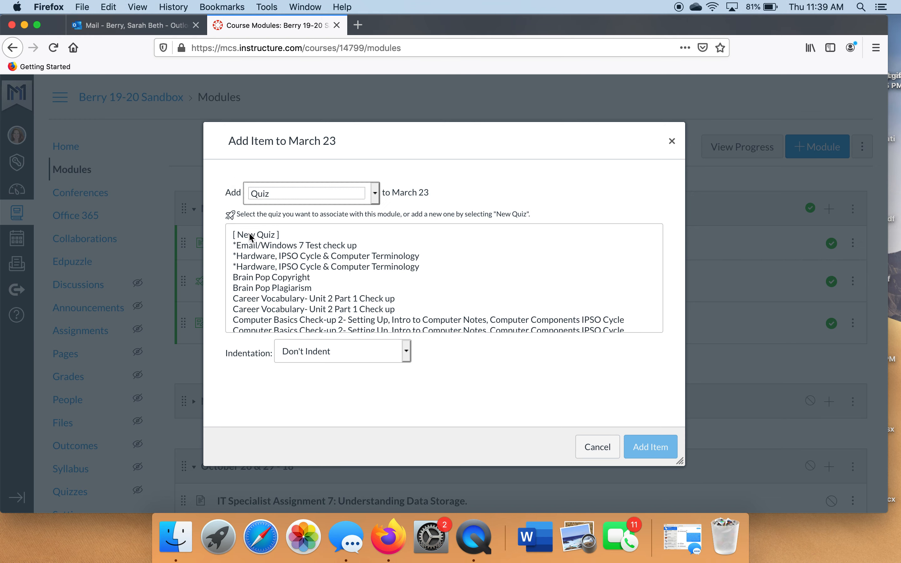
left_click(252, 237)
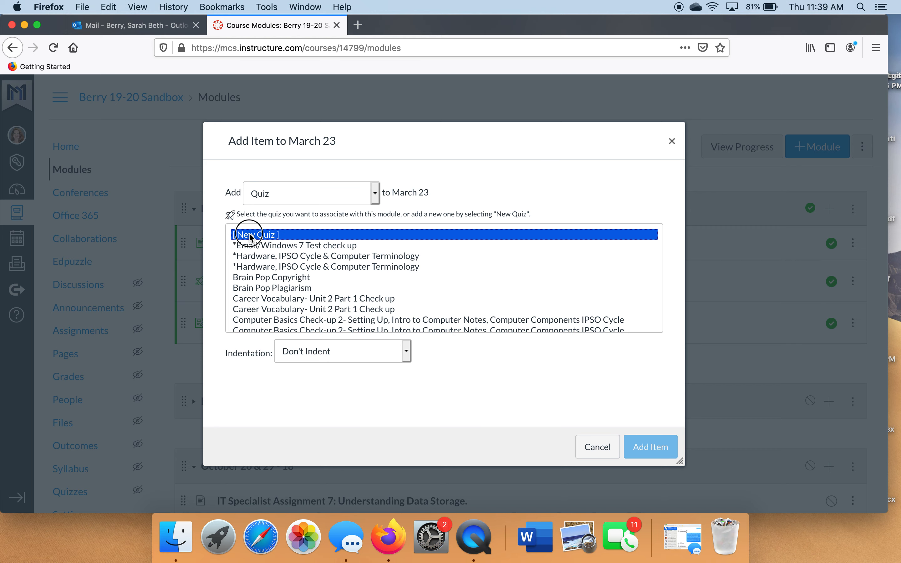
left_click(297, 355)
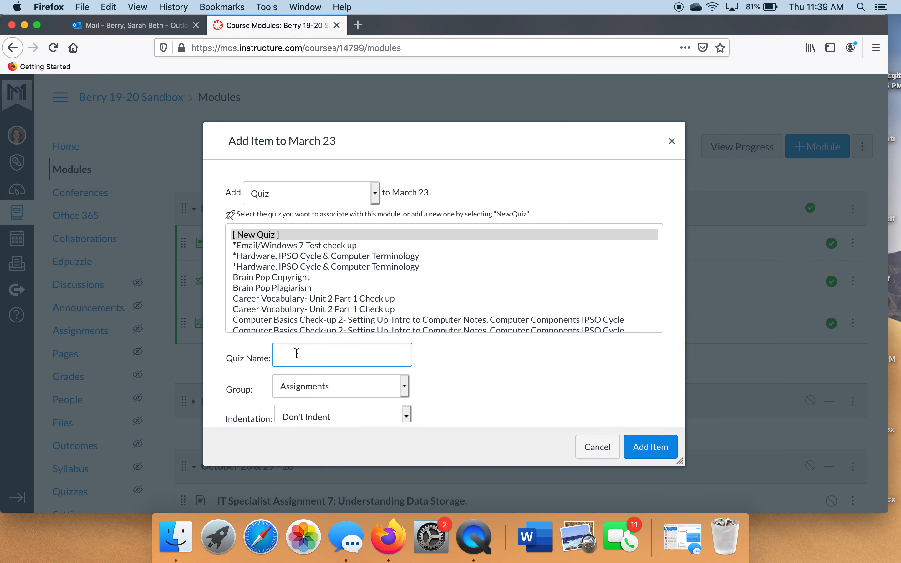
type("Quotation Marks")
scroll(418, 388, "down", 1)
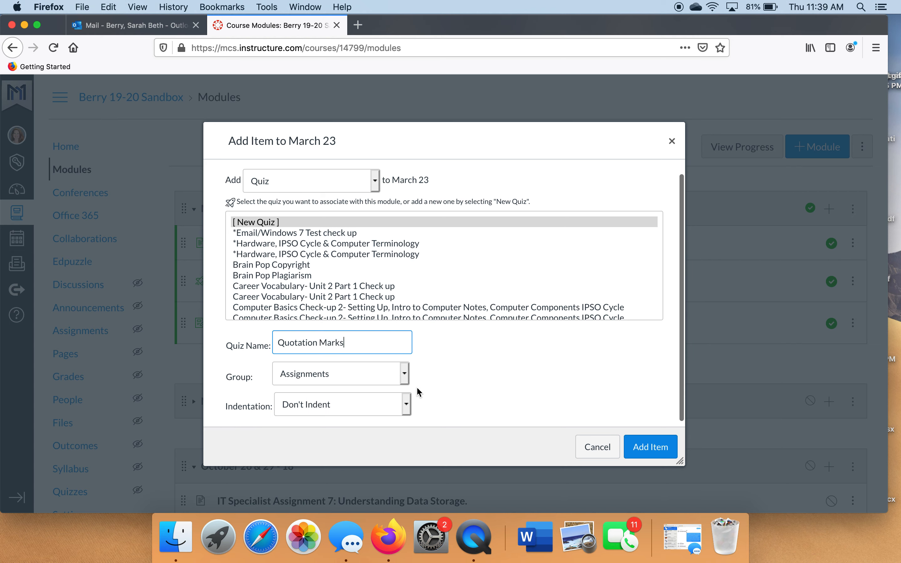
left_click(650, 450)
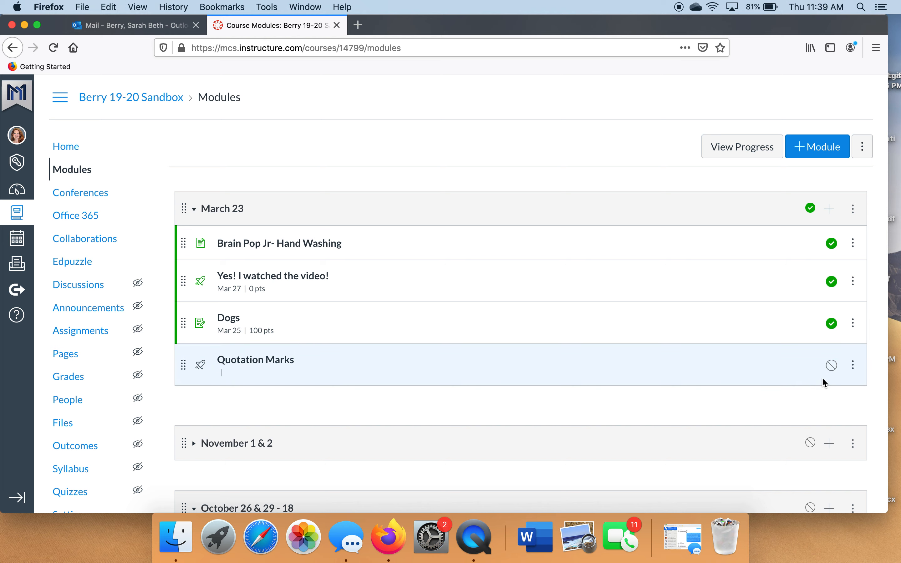
Publish the Quotation Marks quiz in the March 23 module and open it for editing.
left_click(836, 368)
left_click(833, 366)
left_click(265, 364)
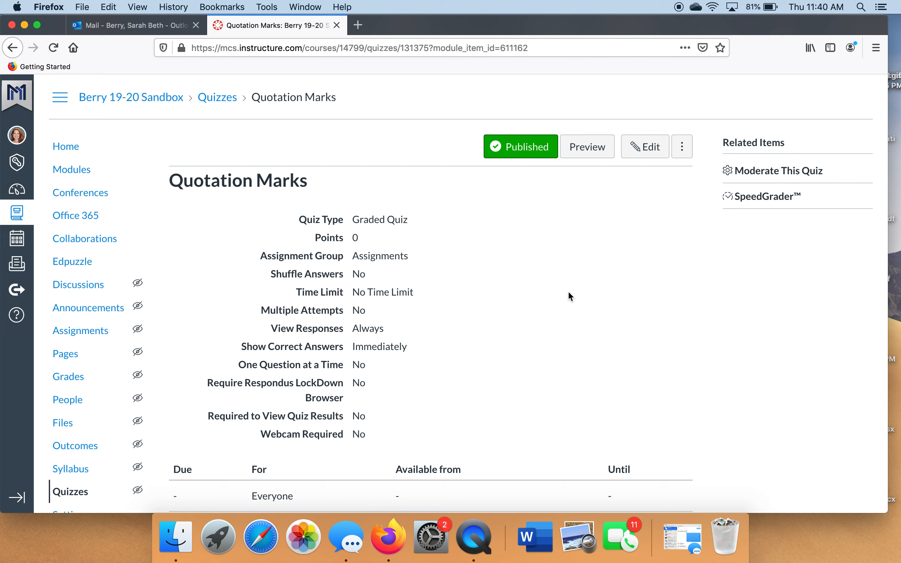
left_click(649, 149)
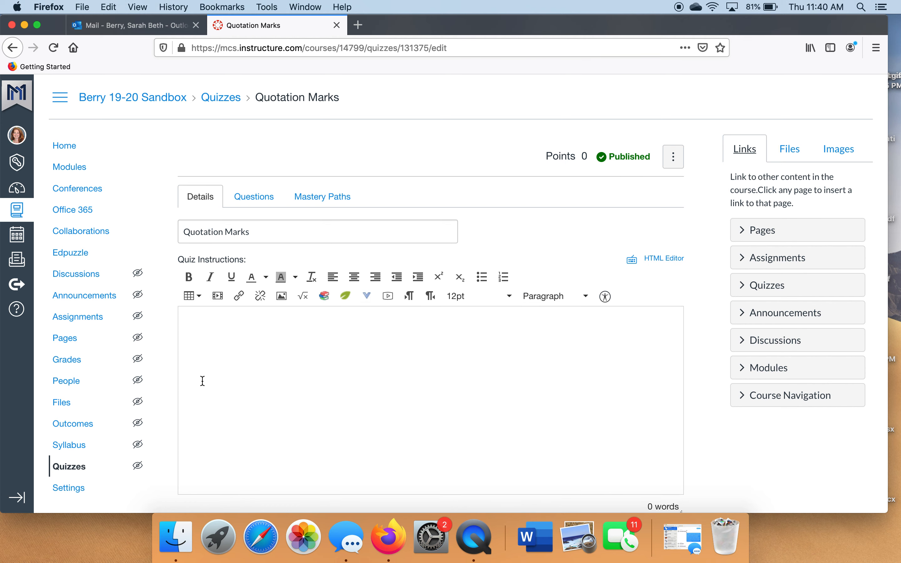
Choose Graded Quiz as the quiz type in the quiz details.
scroll(277, 388, "down", 2)
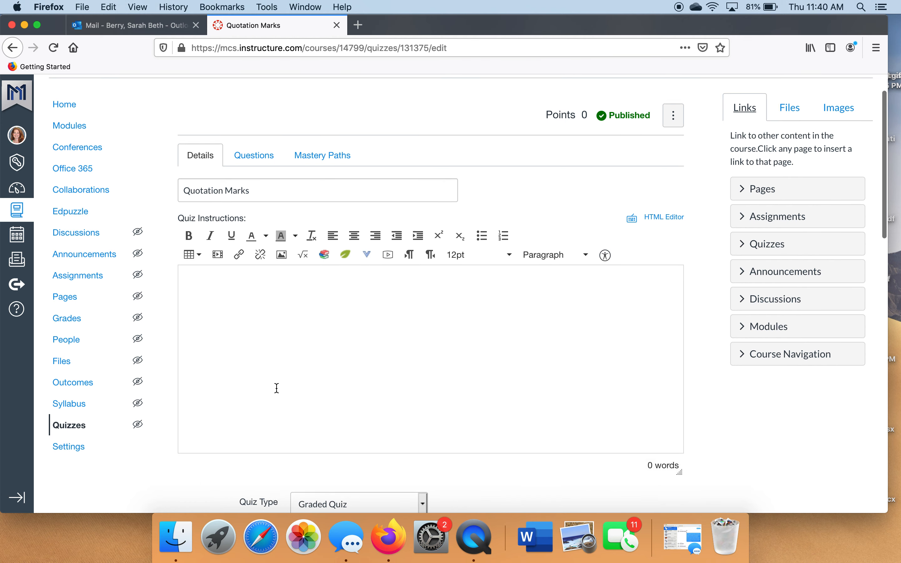
scroll(278, 388, "down", 1)
scroll(278, 388, "down", 6)
scroll(277, 388, "down", 6)
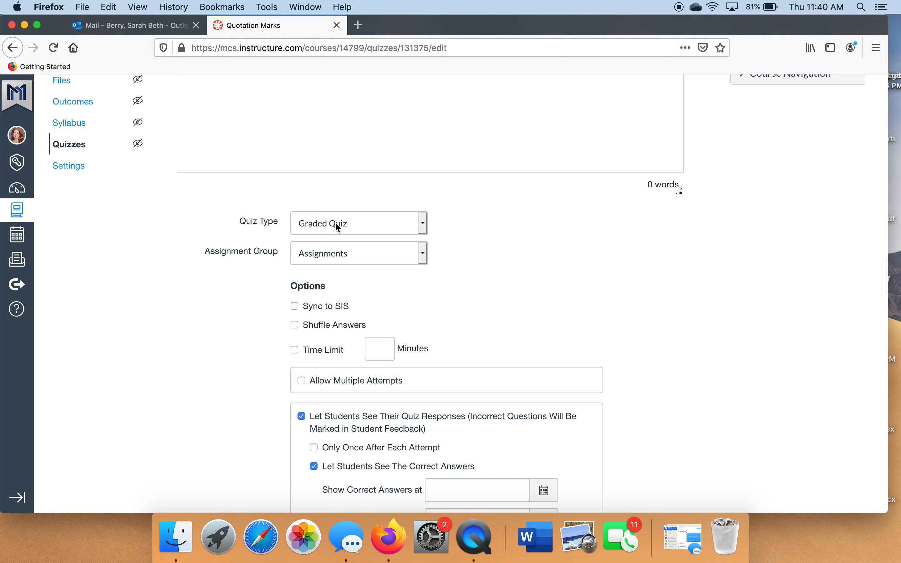
left_click(426, 231)
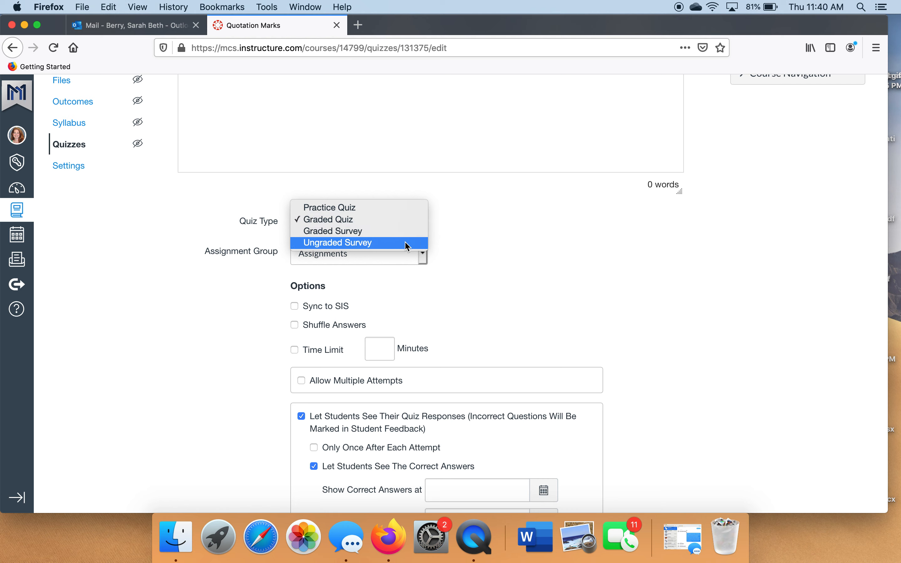
left_click(407, 224)
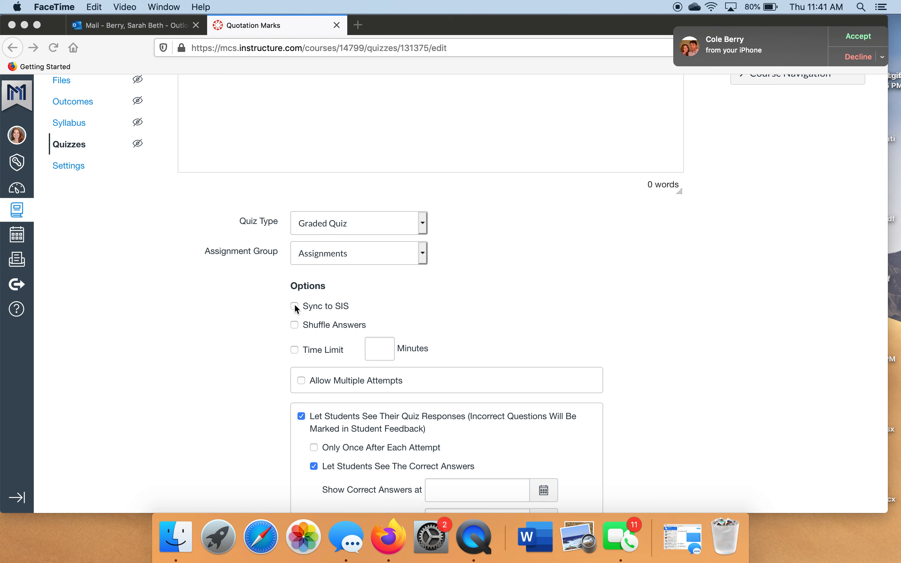
Decline the incoming call and enable Sync to SIS and Shuffle Answers for the quiz.
left_click(297, 309)
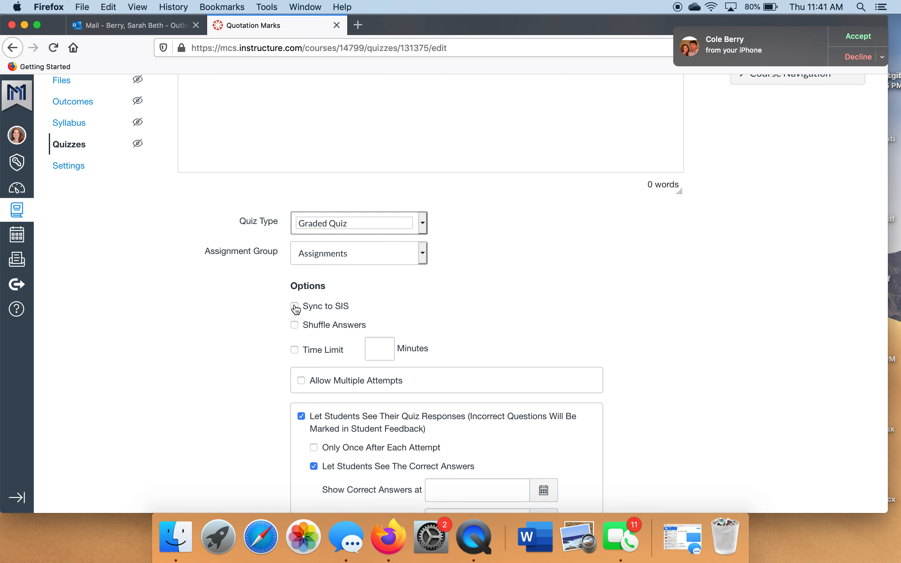
left_click(860, 58)
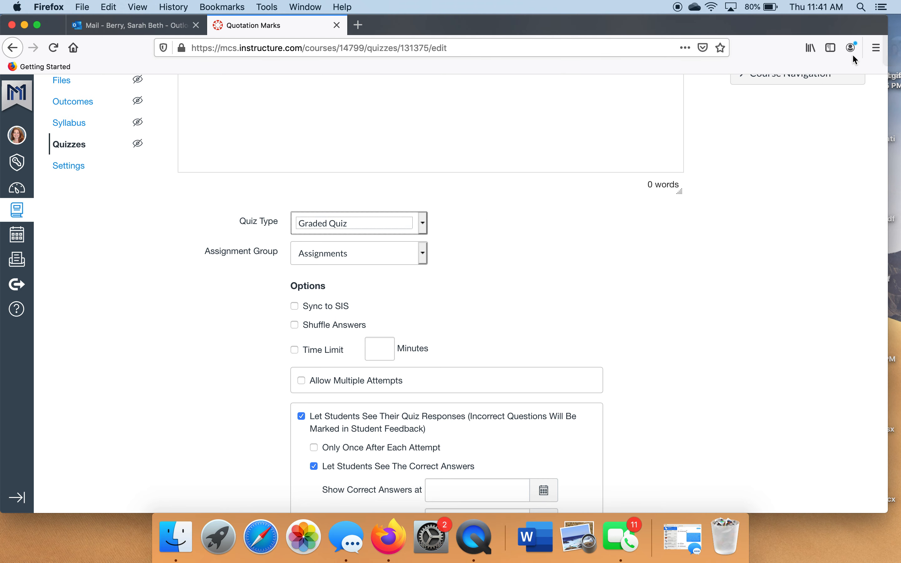
left_click(295, 309)
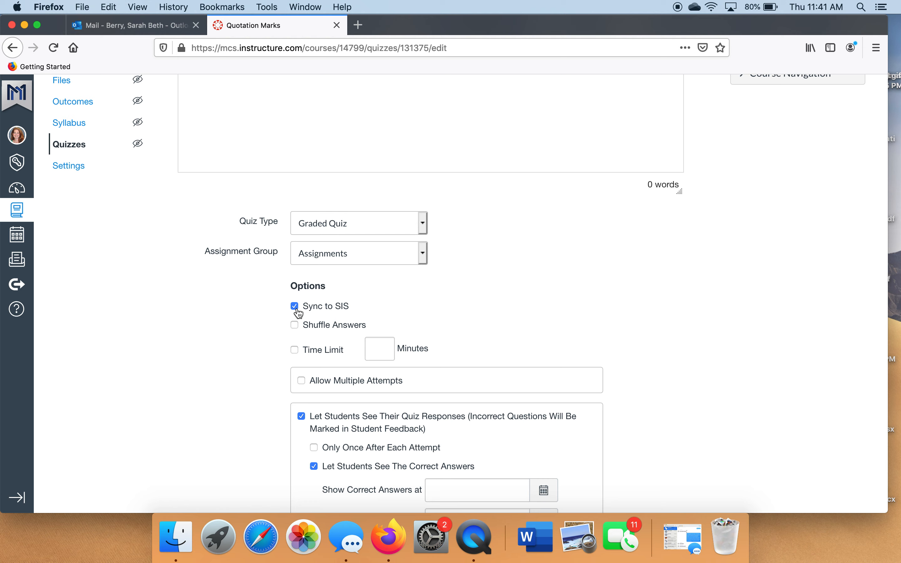
left_click(299, 330)
Try the option to show one question at a time and turn it off again.
scroll(478, 356, "down", 5)
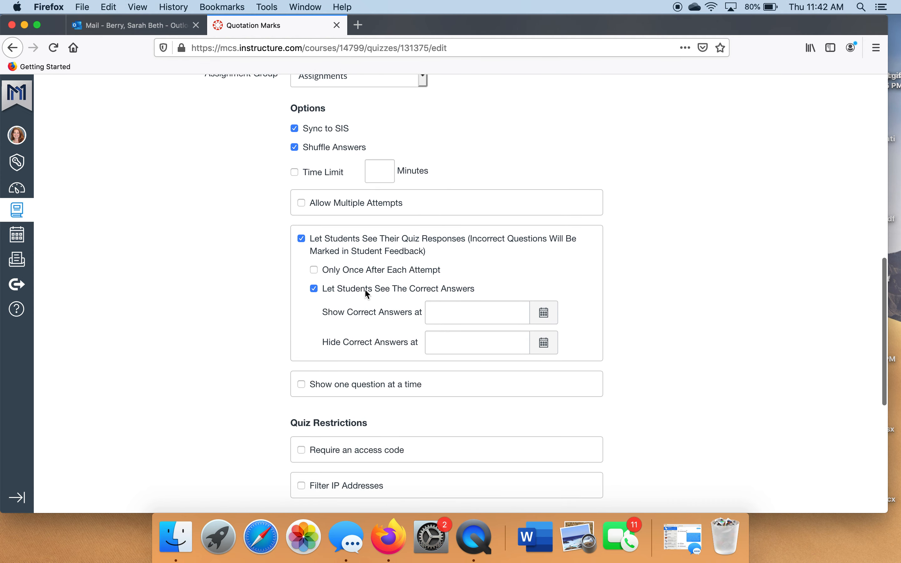
scroll(457, 318, "down", 2)
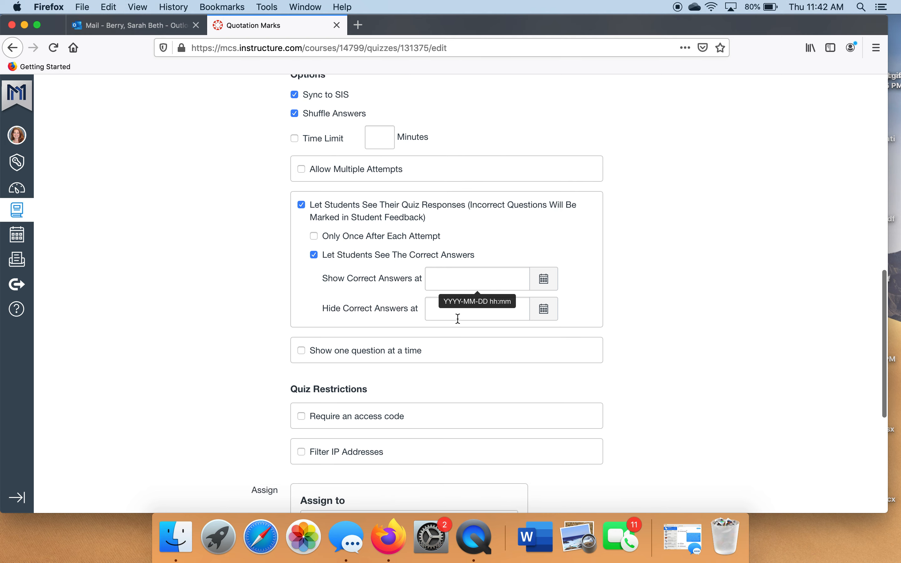
scroll(457, 317, "down", 1)
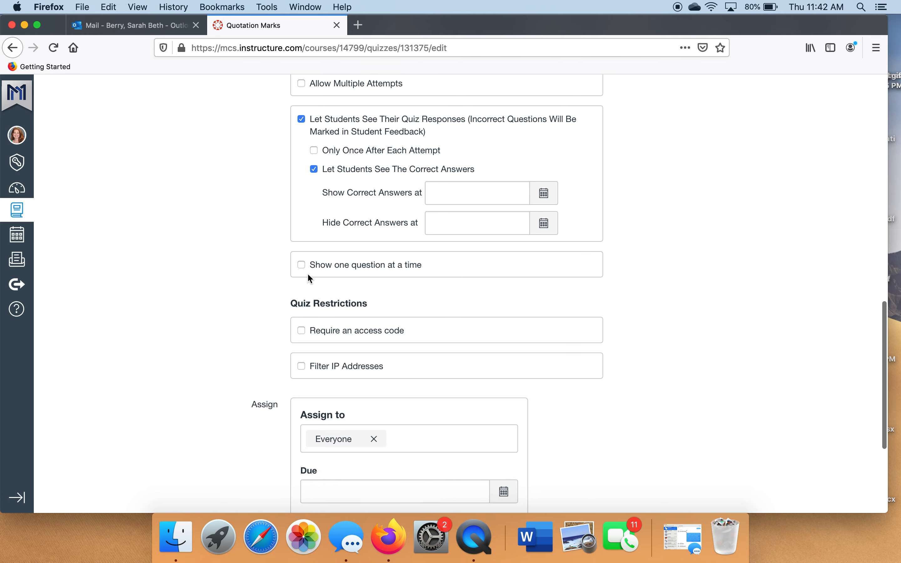
left_click(303, 269)
left_click(302, 266)
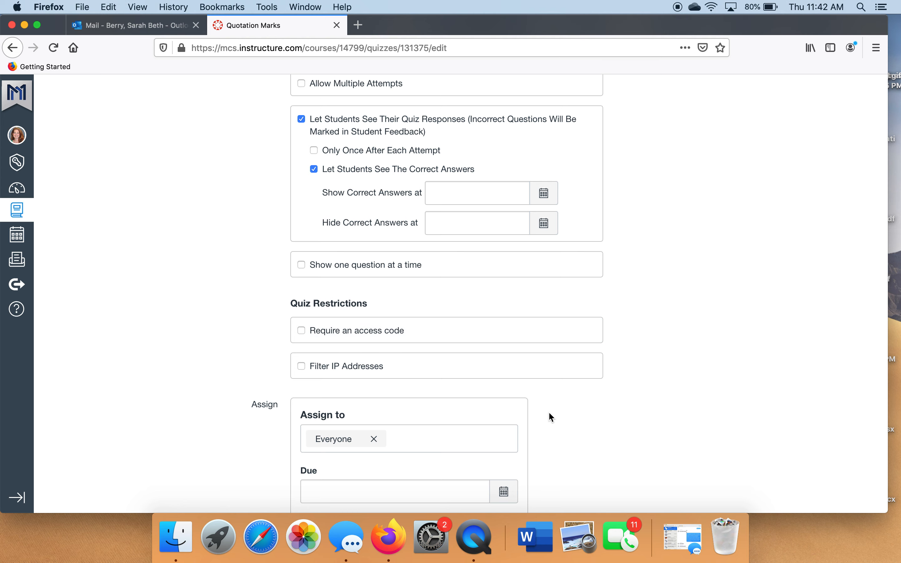
Set the quiz's Available from date to March 26, 2020.
scroll(548, 416, "down", 5)
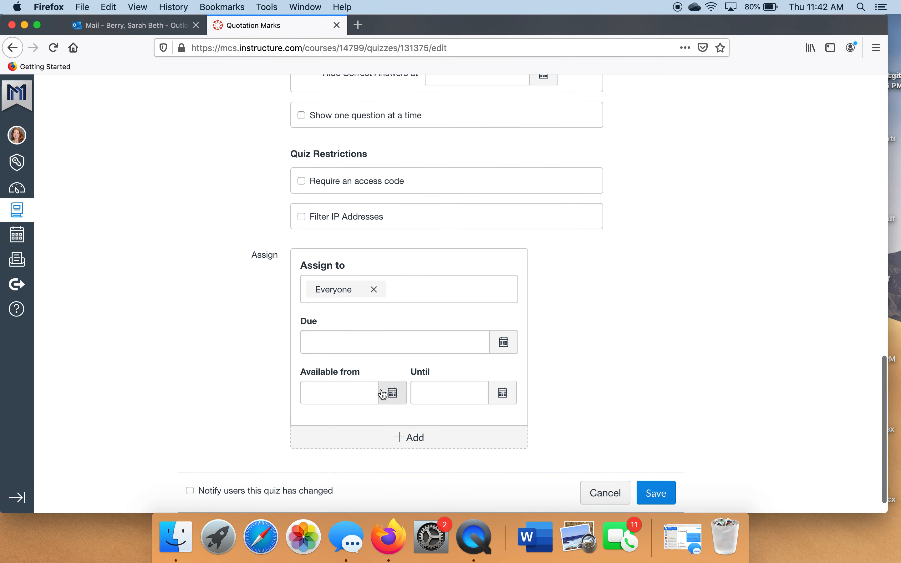
left_click(384, 395)
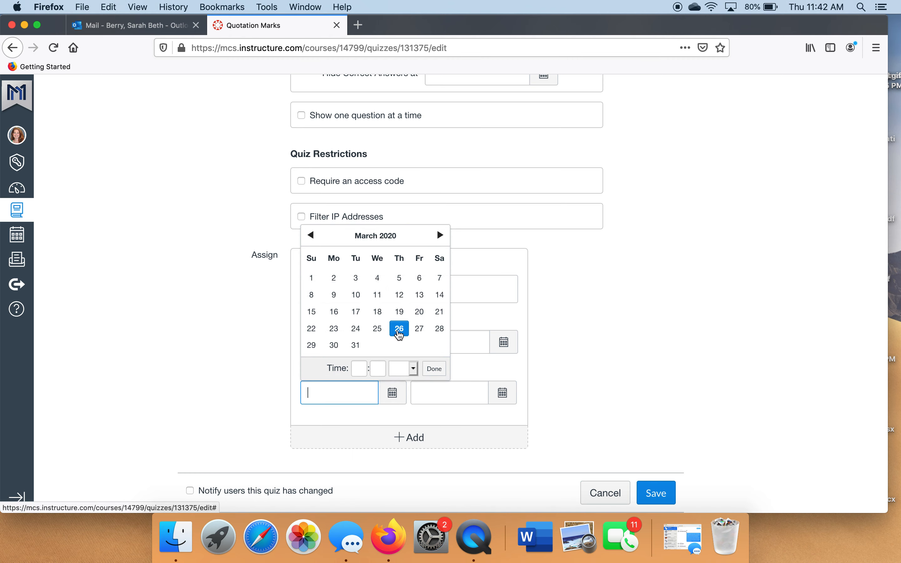
left_click(399, 333)
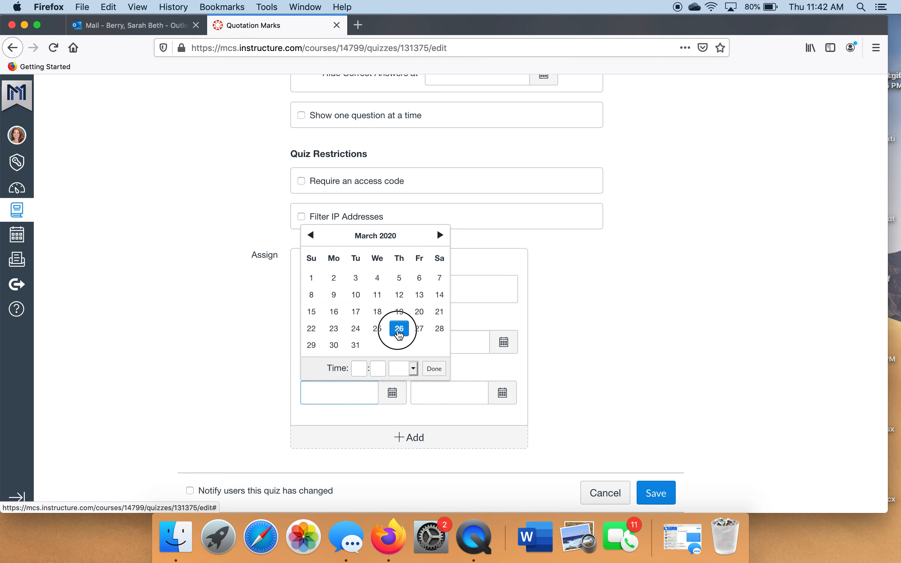
left_click(435, 369)
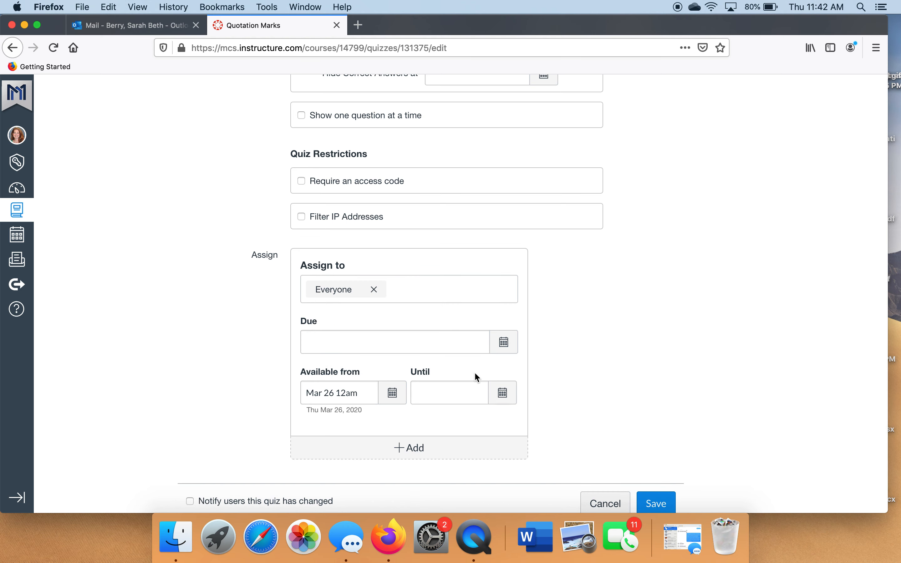
Set both the quiz's Due date and its Until date to March 30, 2020.
left_click(507, 344)
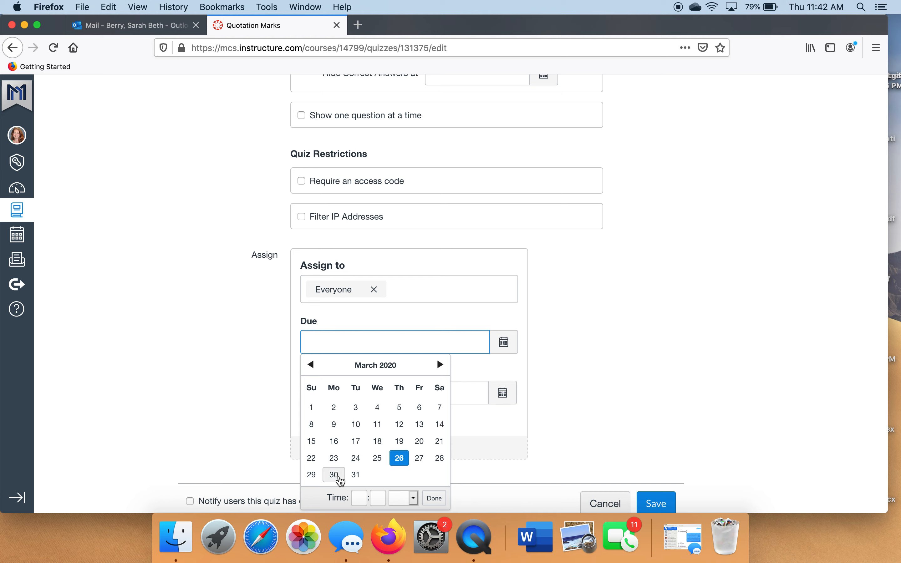
left_click(340, 479)
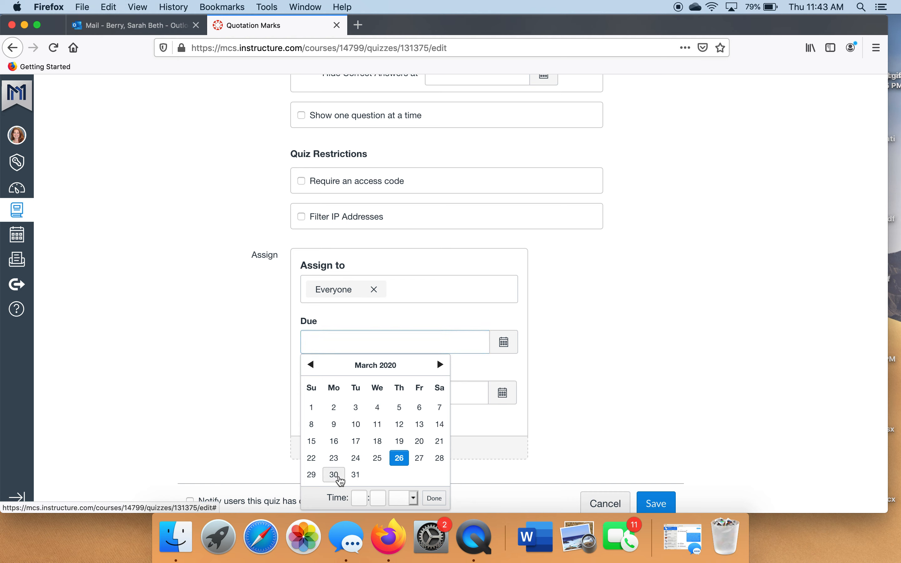
left_click(432, 499)
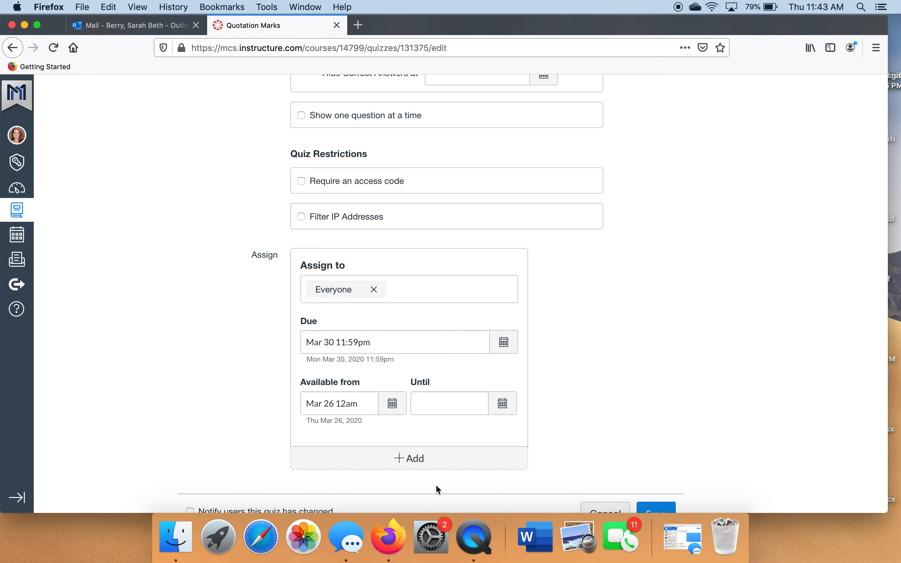
left_click(506, 403)
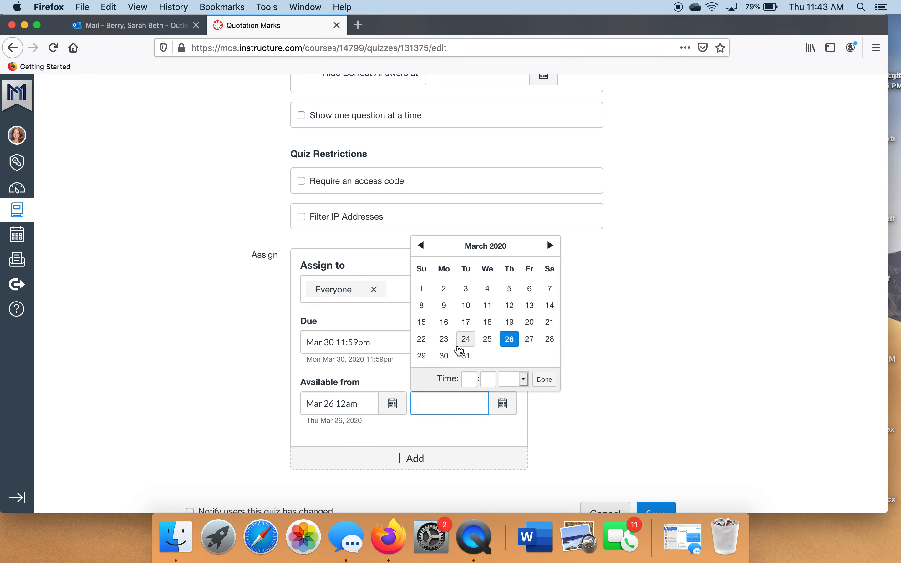
left_click(445, 357)
left_click(545, 379)
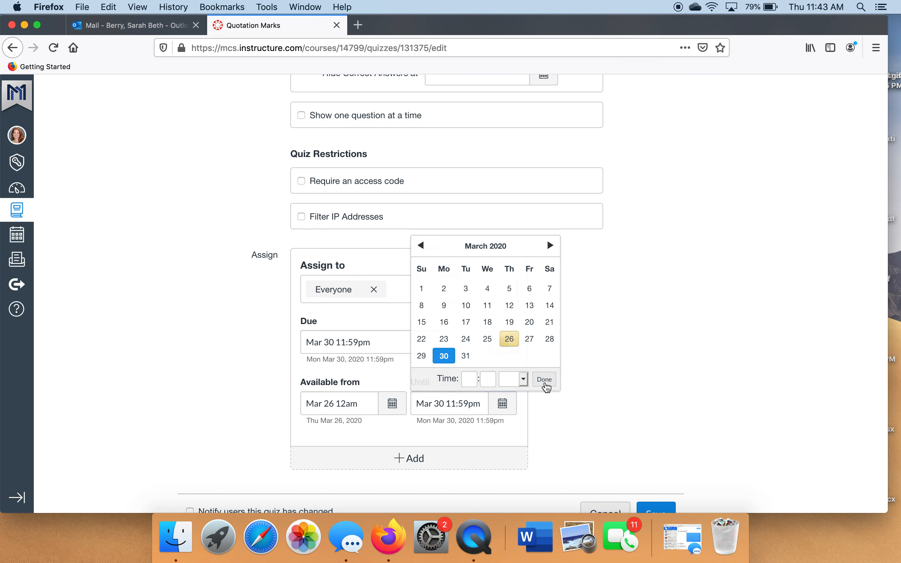
Add a new multiple choice question reading "Which of the following is an example of quotation marks?" to the quiz.
scroll(547, 388, "up", 15)
scroll(546, 385, "up", 8)
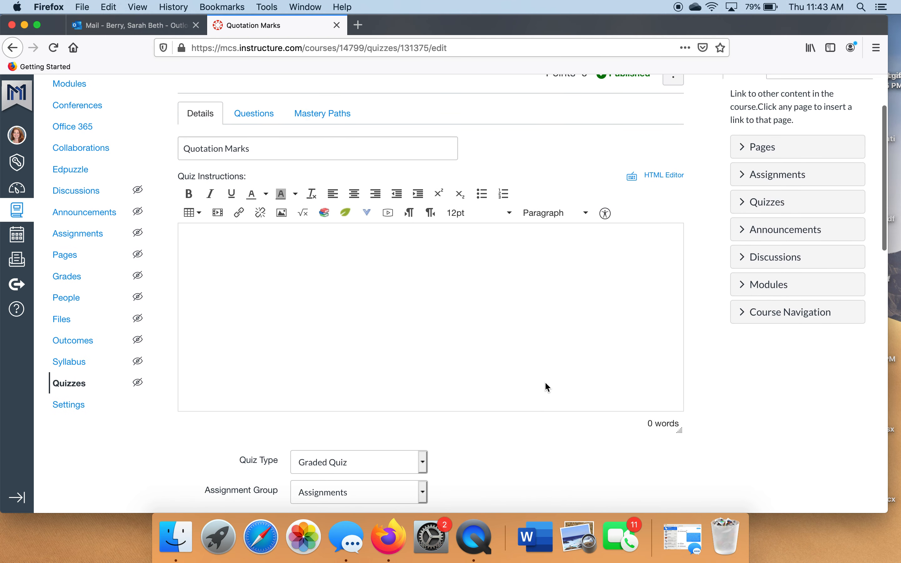
left_click(251, 195)
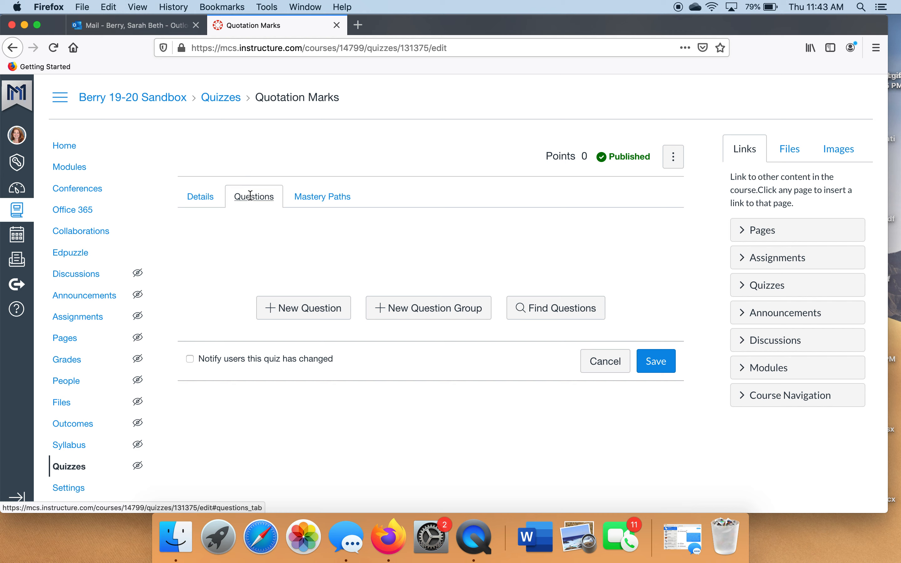
left_click(291, 317)
left_click(267, 227)
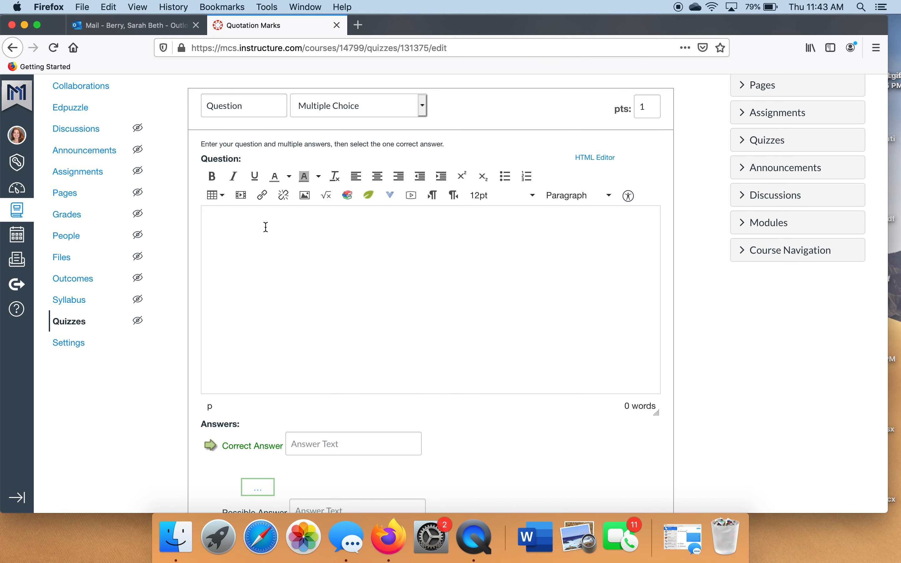
type("Which of the following is an edam")
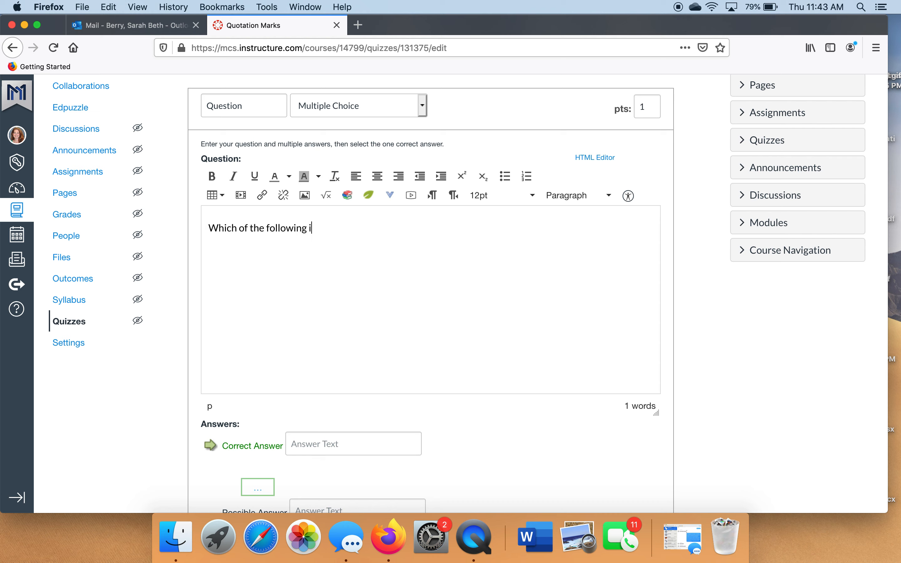
key("BackSpace")
key("BackSpace")
key("BackSpace")
type("xample of qu")
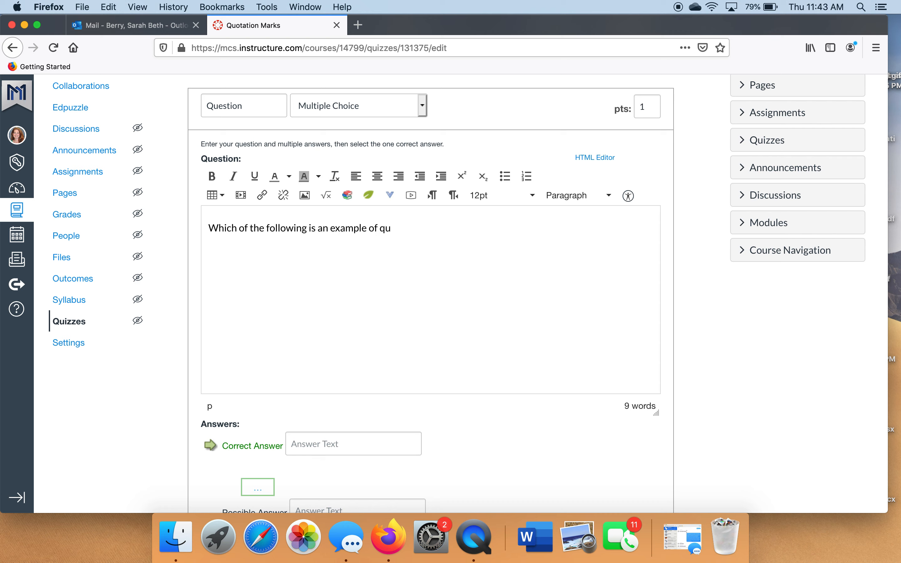
type("otation marks?")
Enter " as the question's correct answer and ; : and , as its three other possible answers.
left_click(309, 442)
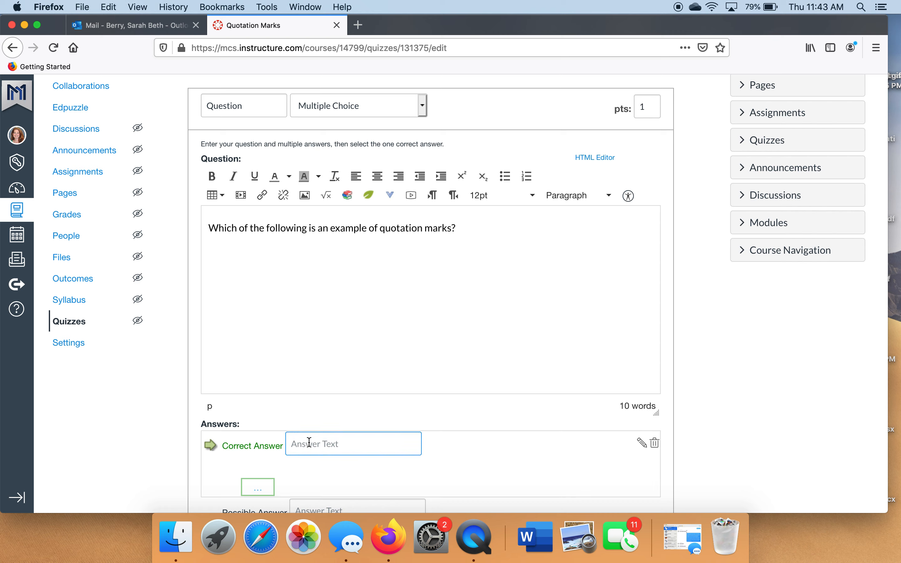
type("\"")
scroll(300, 413, "down", 5)
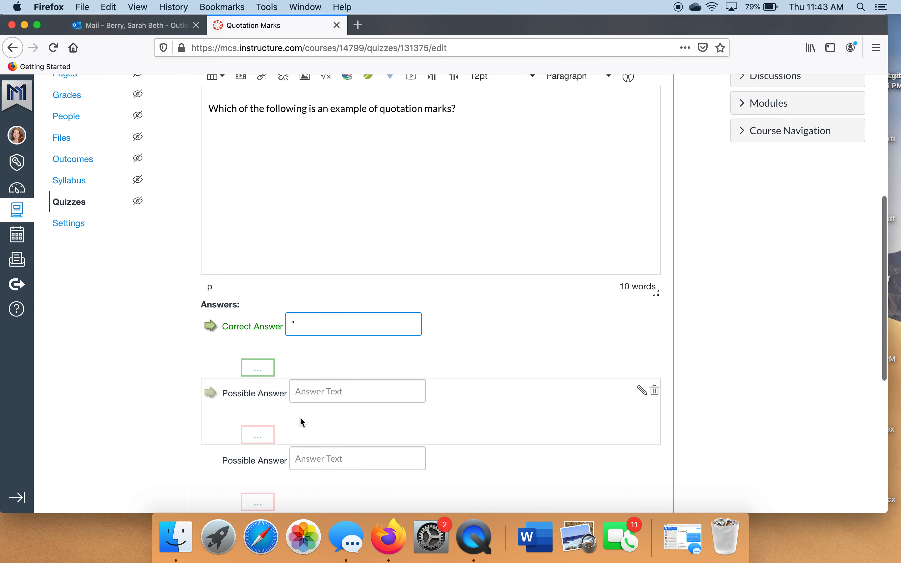
left_click(300, 393)
type(";")
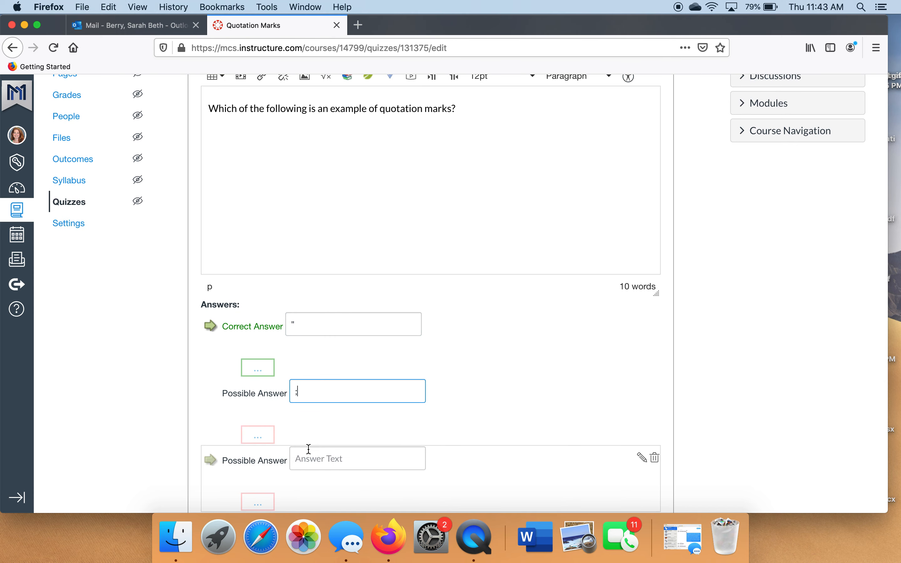
left_click(307, 460)
type(":")
scroll(304, 432, "down", 4)
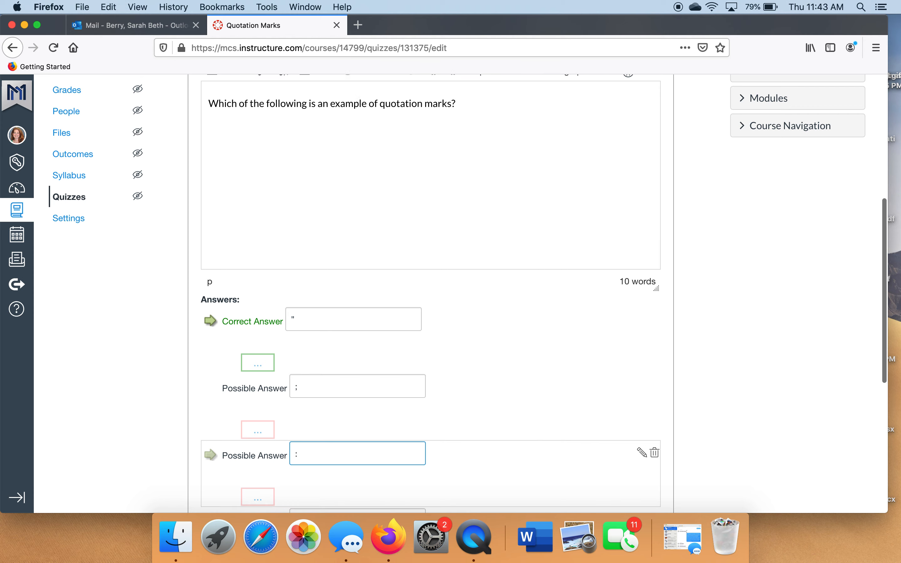
left_click(301, 450)
type(",")
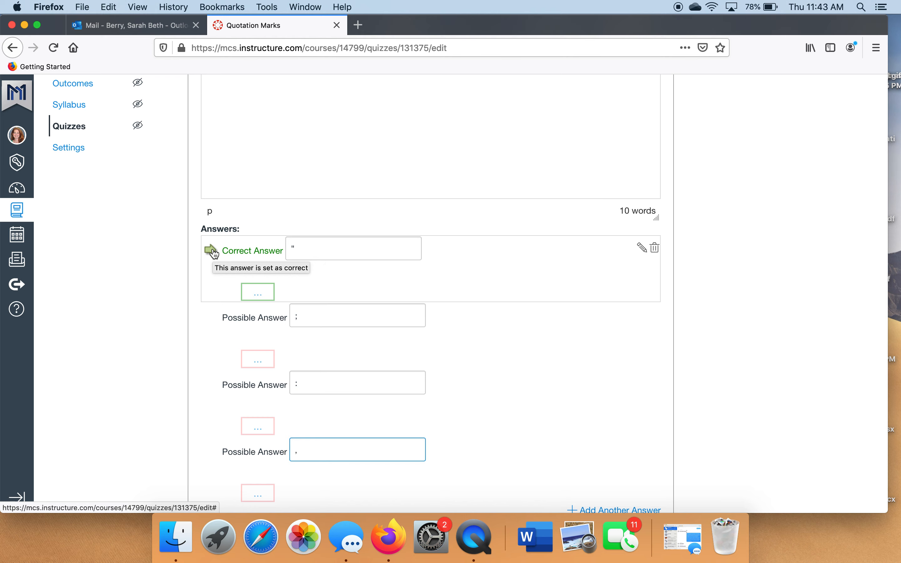
Make the quotation marks example question worth 2 points and save it to the quiz.
scroll(432, 291, "up", 6)
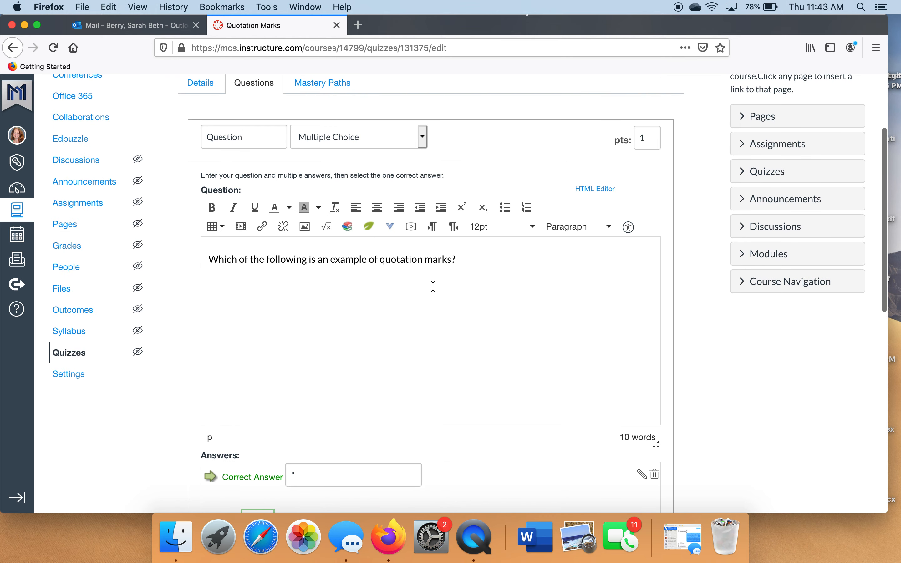
double_click(648, 138)
type("2")
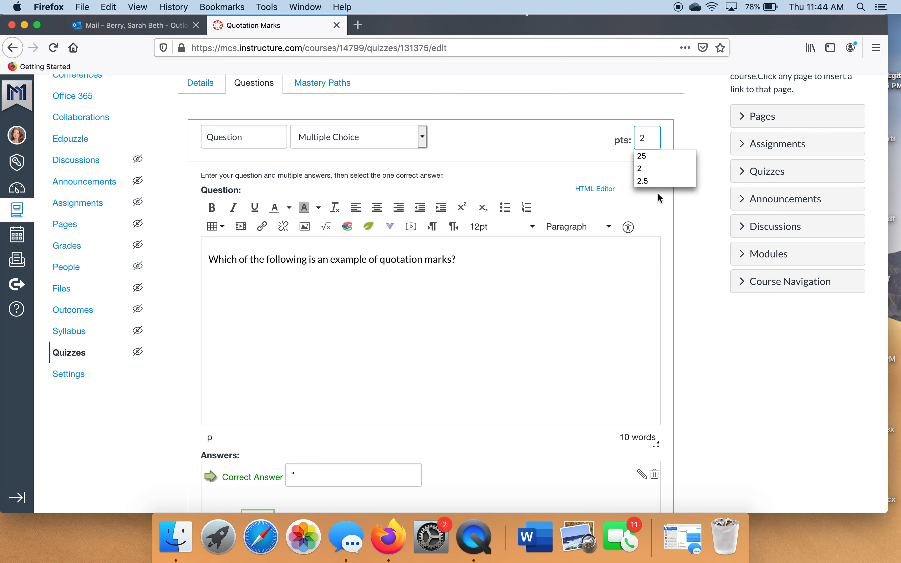
left_click(640, 168)
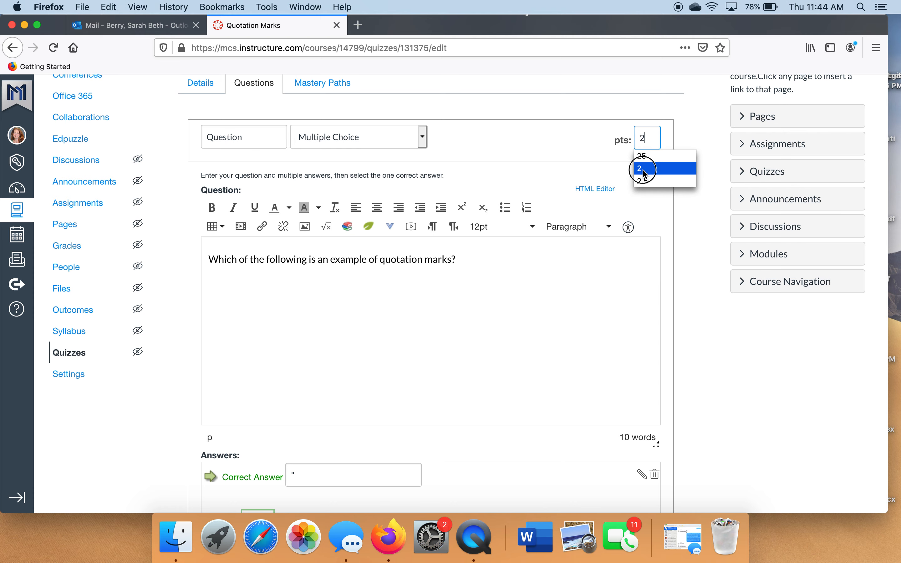
scroll(710, 276, "down", 3)
scroll(710, 276, "up", 3)
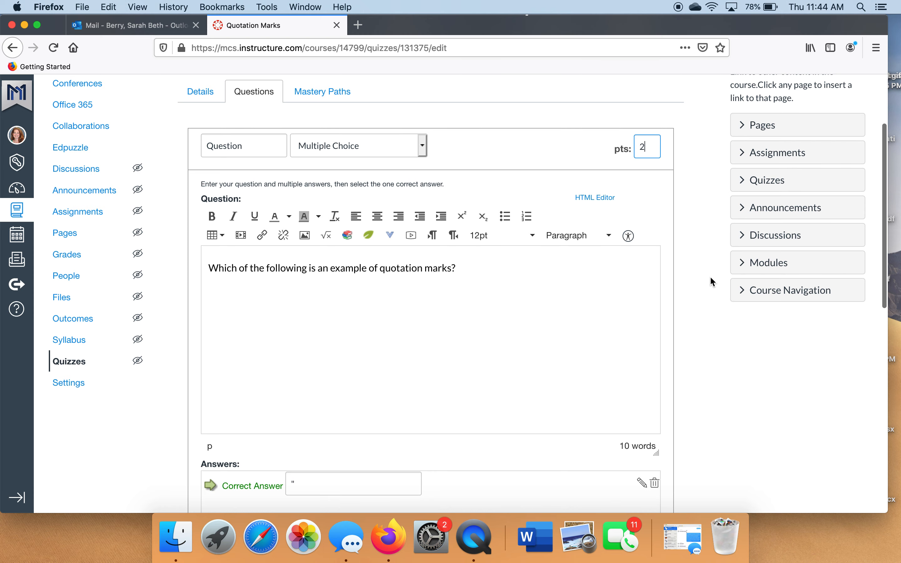
scroll(710, 276, "down", 3)
scroll(711, 278, "down", 5)
scroll(710, 277, "up", 4)
scroll(709, 278, "down", 7)
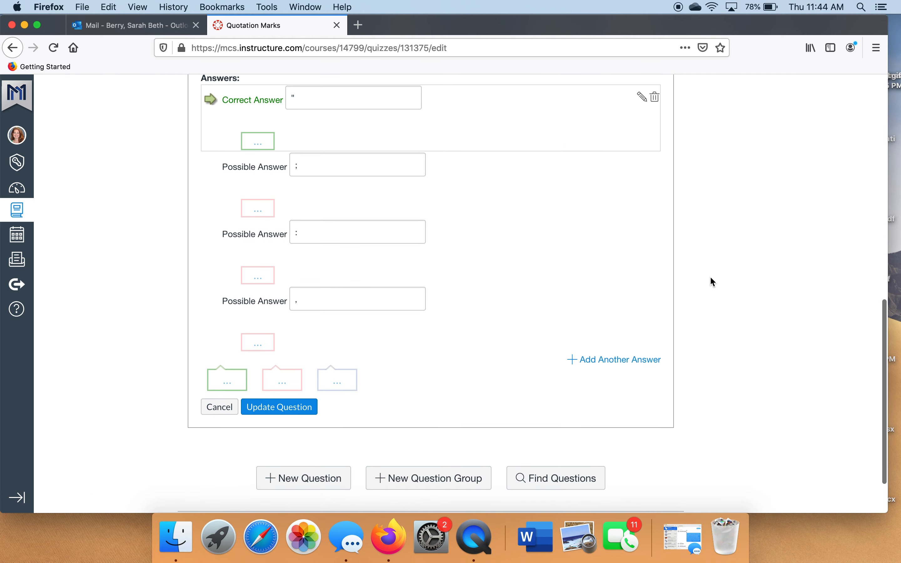
left_click(276, 407)
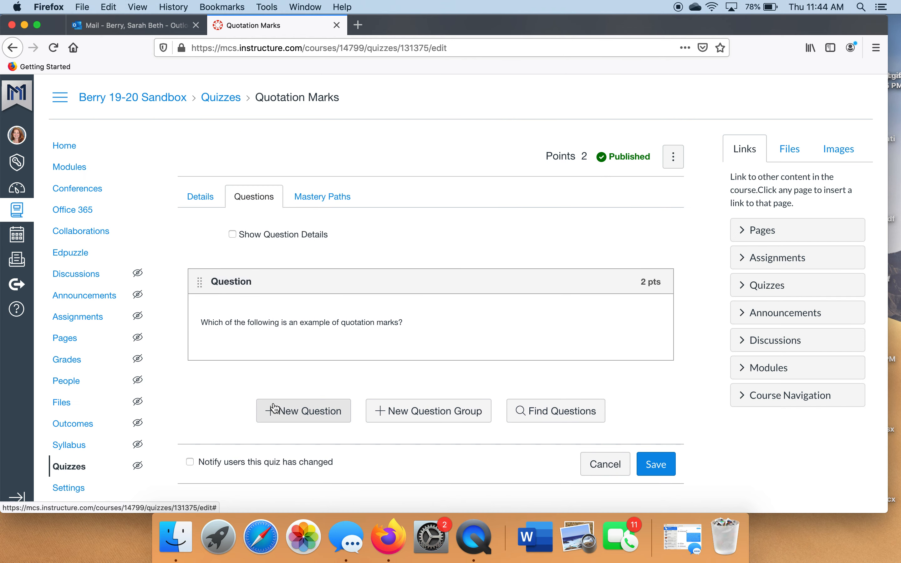
Add another multiple choice question reading "Which of the following is NOT a ......." to the quiz.
left_click(280, 416)
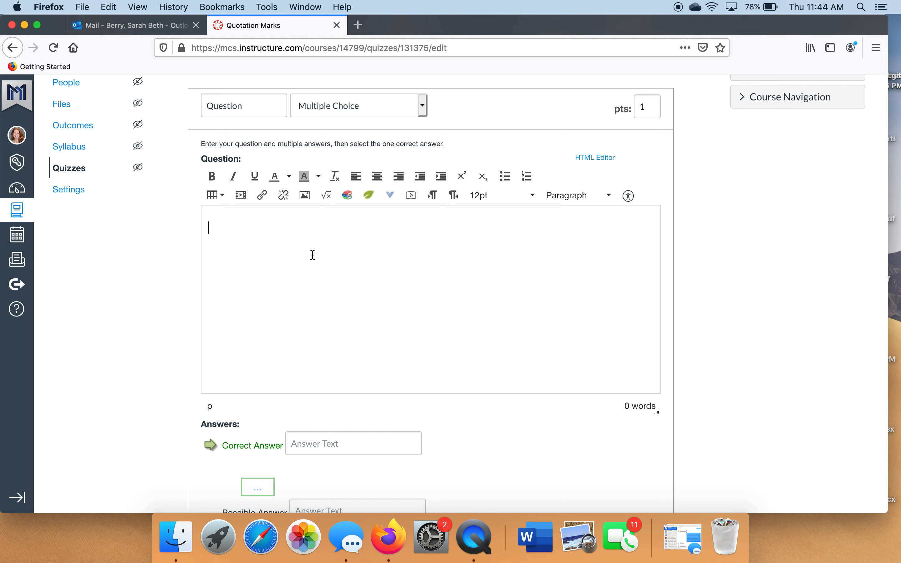
type("Which of the followin")
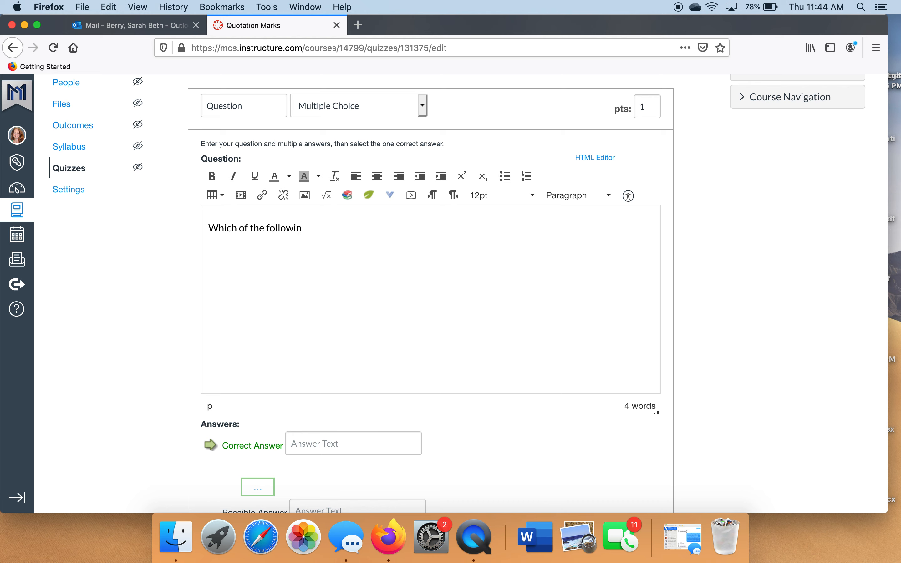
type("g is NOT a .......")
Enter "......" as the correct answer and "lksdflskjdf", "sdlkfjldk" and "ldkfjlkfdj" as the other possible answers.
left_click(316, 441)
type("......")
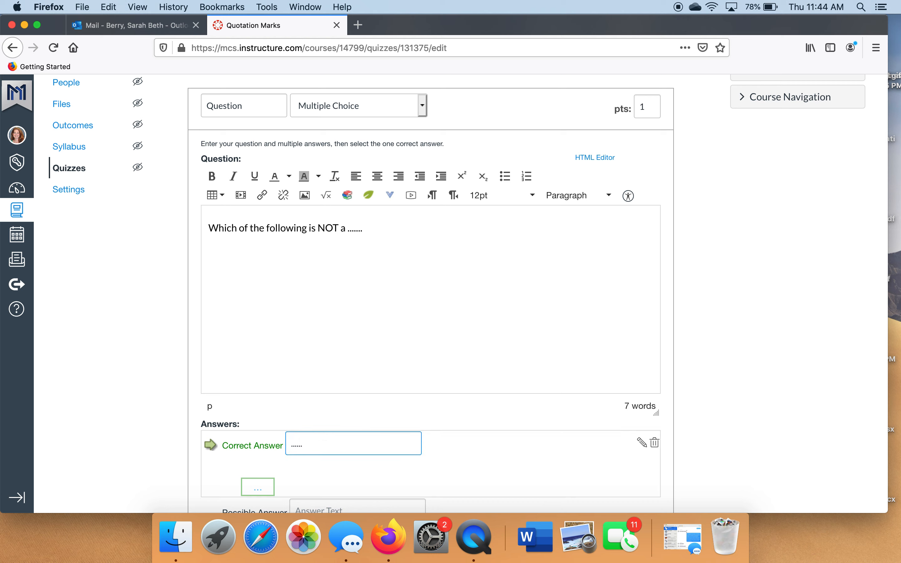
scroll(302, 455, "down", 3)
left_click(301, 453)
type("lksdflskjdf")
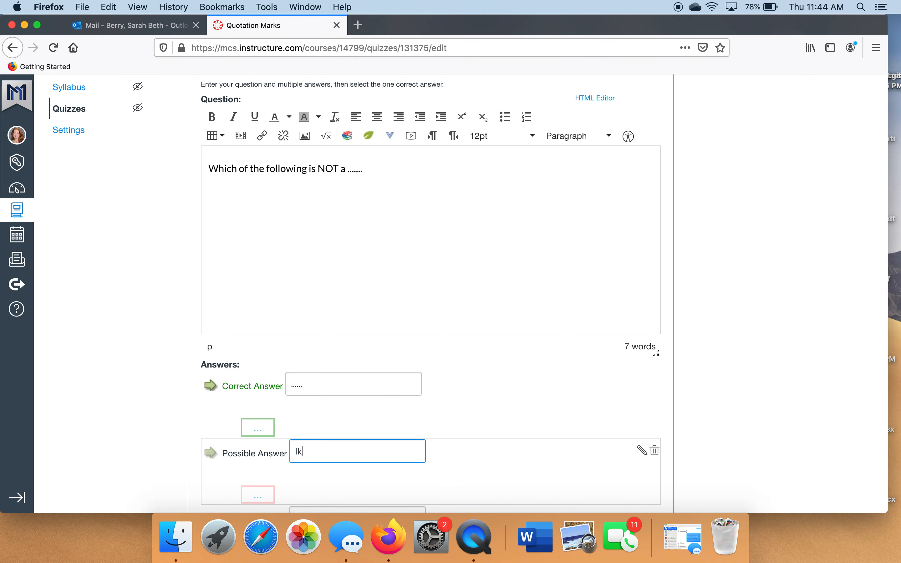
scroll(302, 454, "down", 1)
scroll(301, 456, "down", 6)
left_click(300, 388)
type("sdlkfjldk")
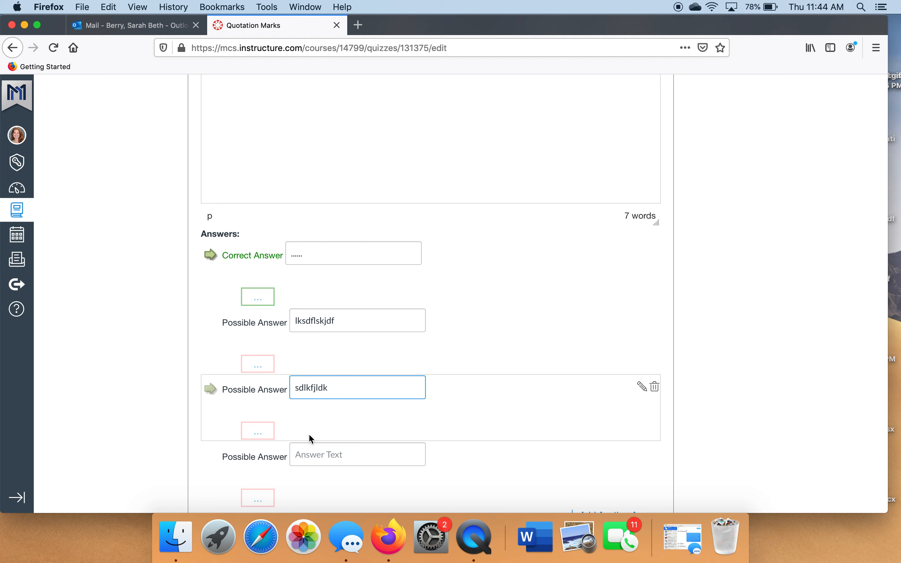
left_click(310, 455)
type("ldkfjlkfdj")
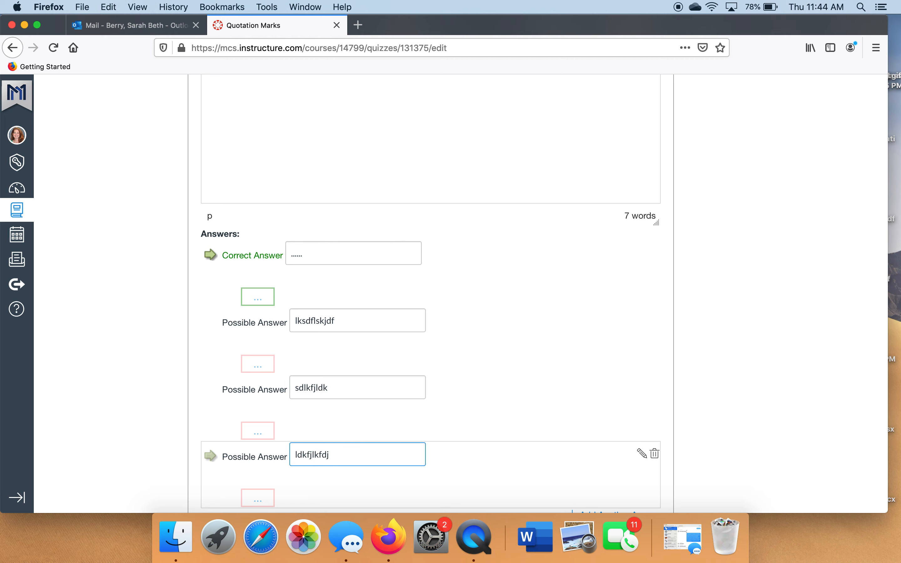
Try marking the second and third answers as correct, and set the first answer back as the correct one.
scroll(348, 246, "up", 6)
scroll(348, 246, "down", 4)
scroll(351, 251, "down", 1)
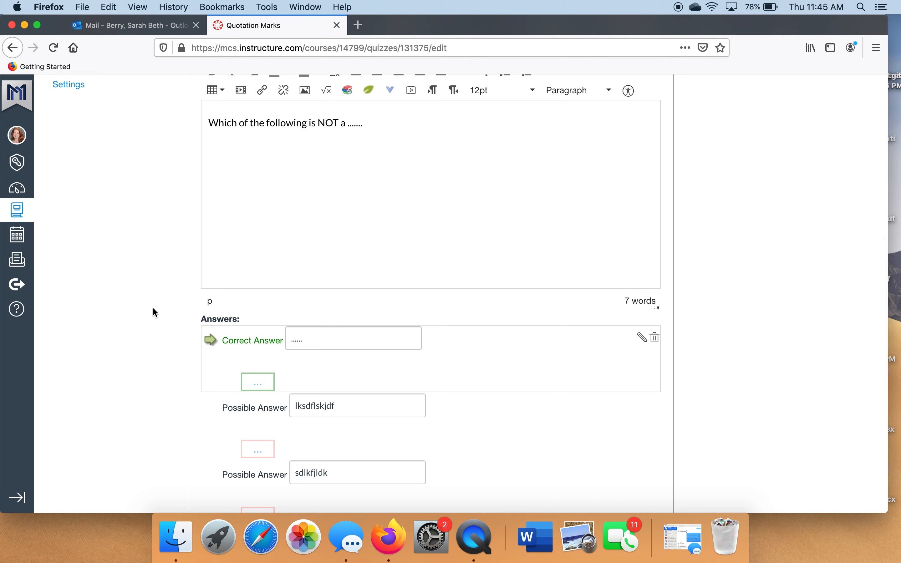
mouse_move(215, 412)
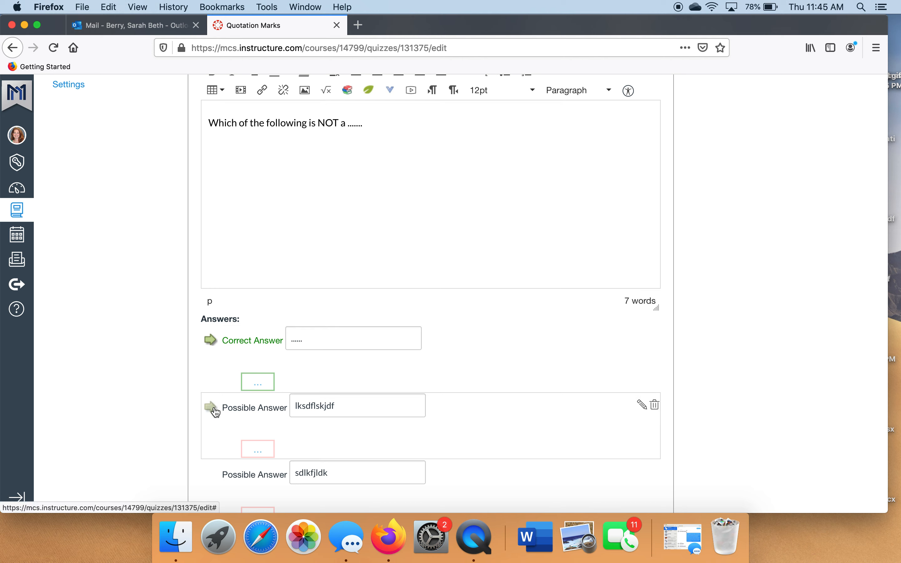
left_click(211, 407)
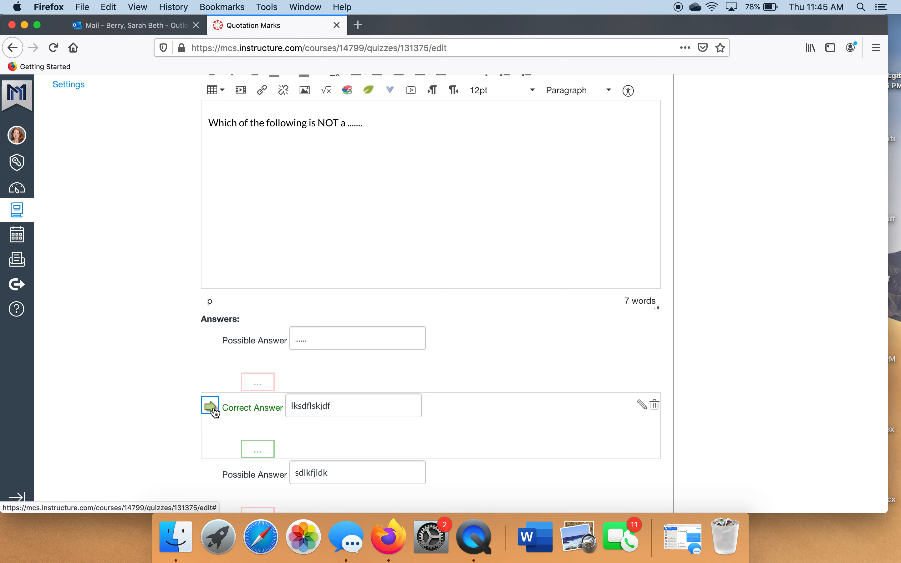
scroll(215, 411, "down", 2)
scroll(213, 412, "down", 2)
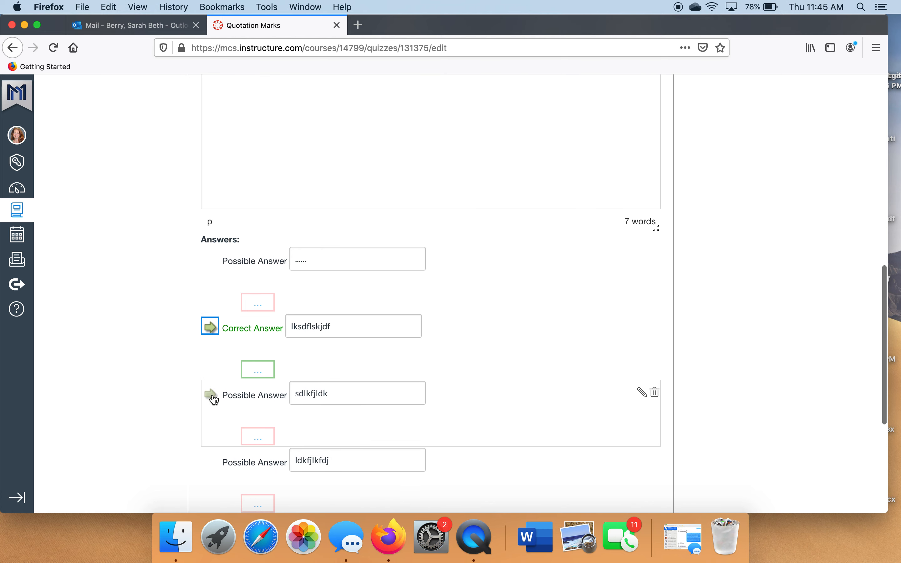
left_click(211, 395)
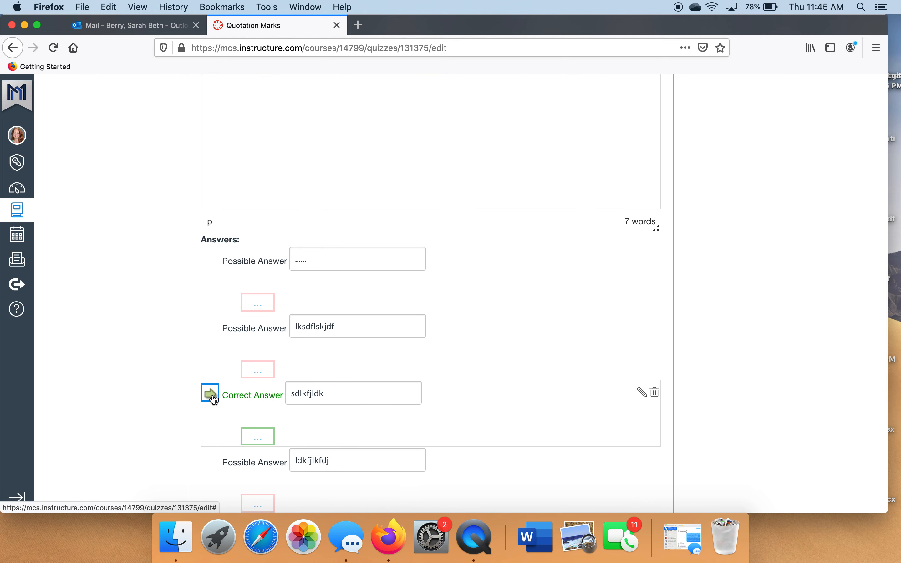
left_click(211, 261)
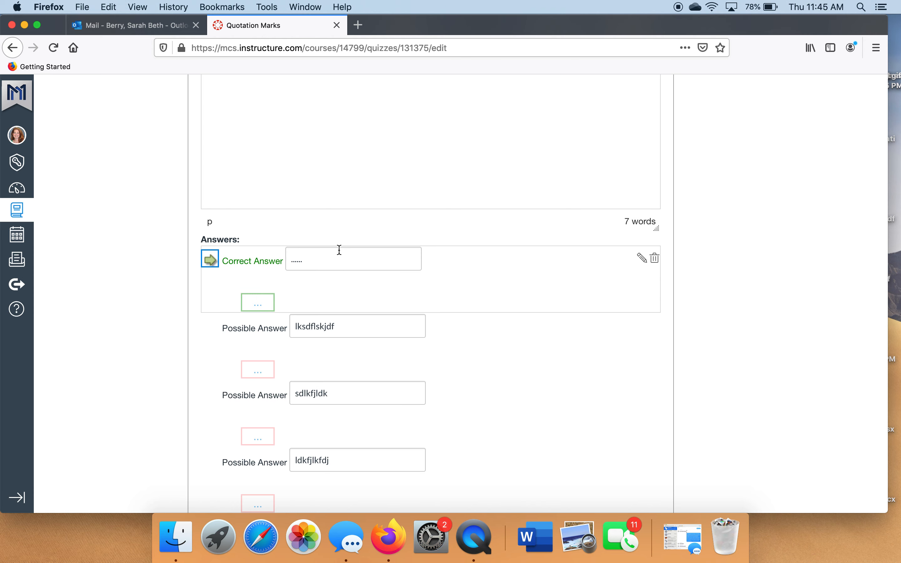
Set the second question's points to 2 and update the question.
scroll(339, 249, "up", 6)
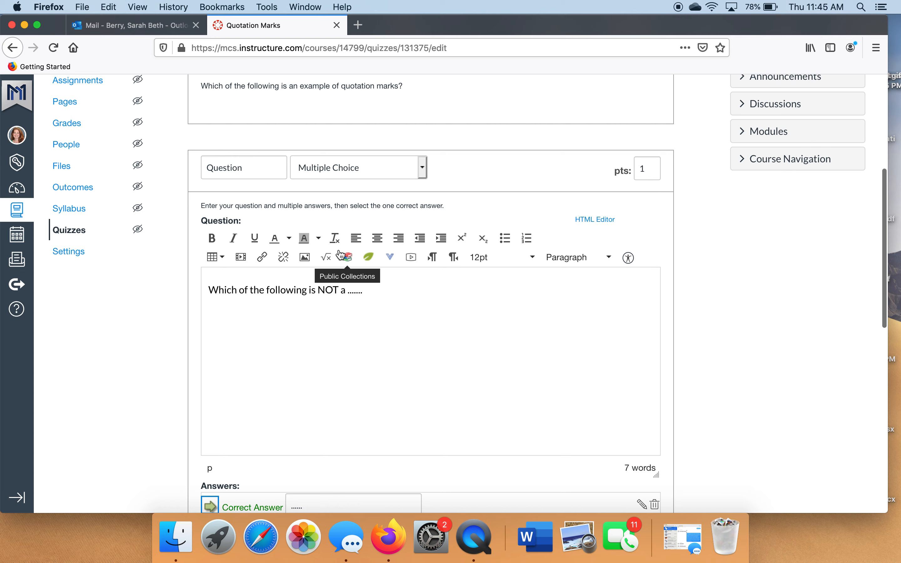
double_click(648, 168)
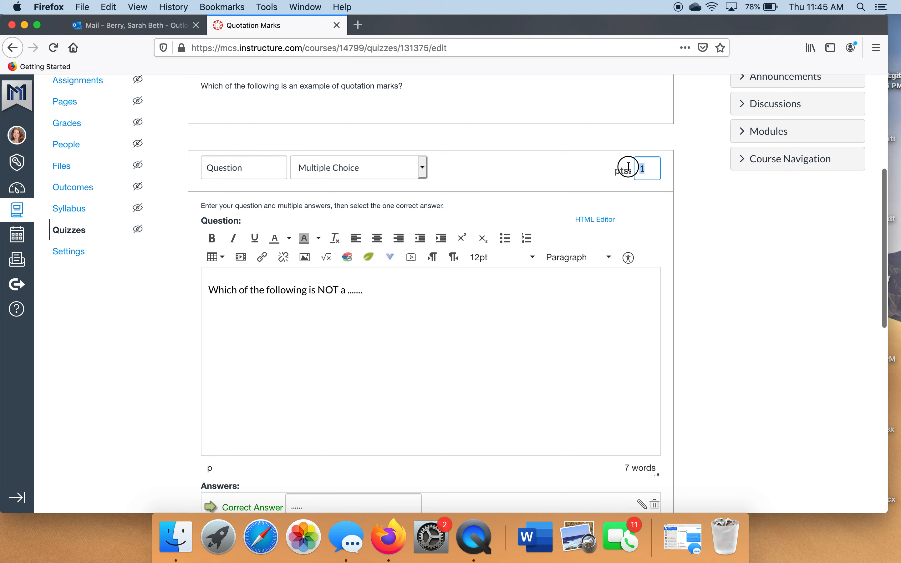
type("2")
left_click(731, 263)
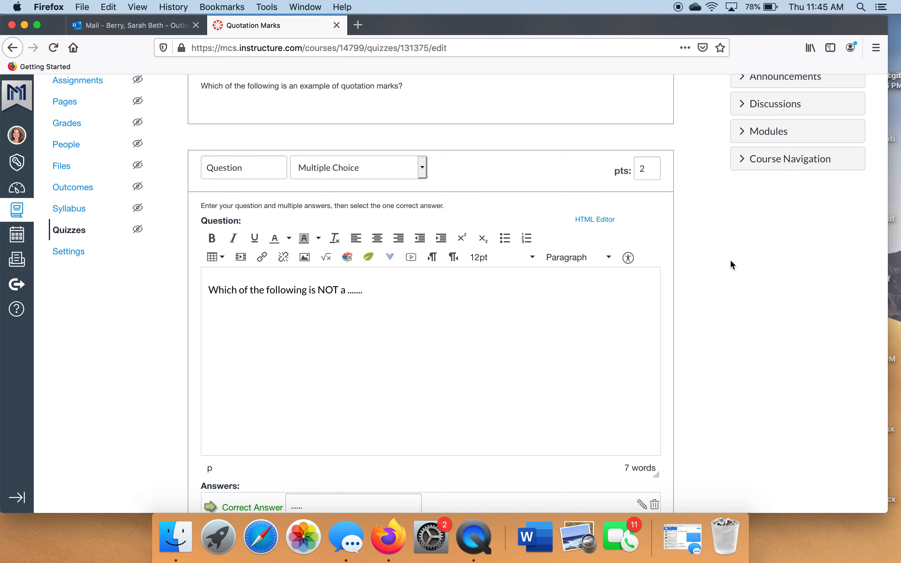
scroll(730, 263, "down", 8)
left_click(300, 494)
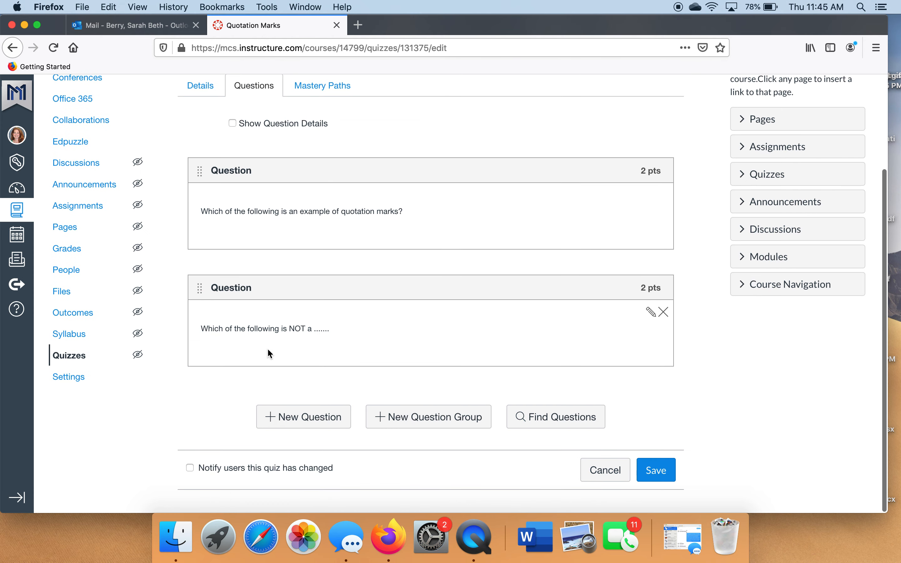
Save the Quotation Marks quiz and review its summary of settings and dates.
left_click(663, 474)
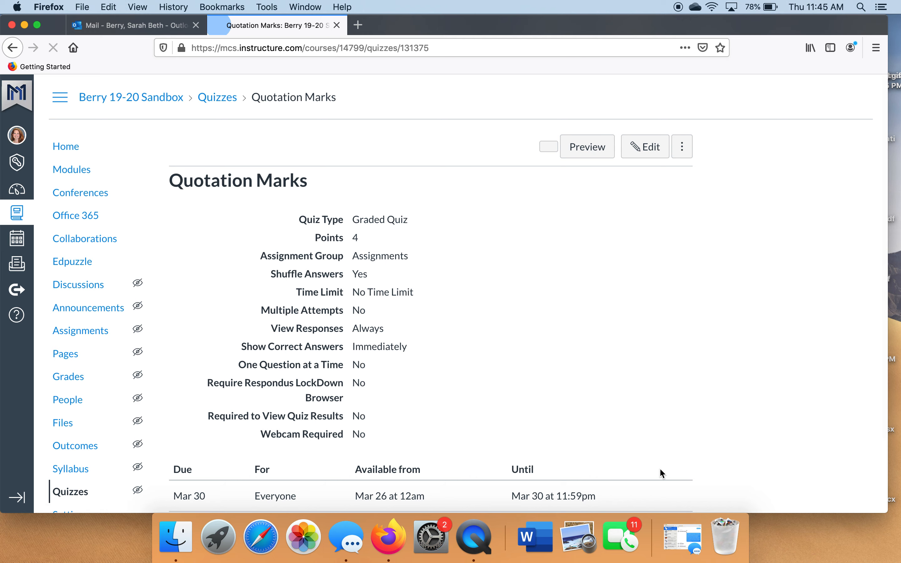
scroll(480, 334, "down", 3)
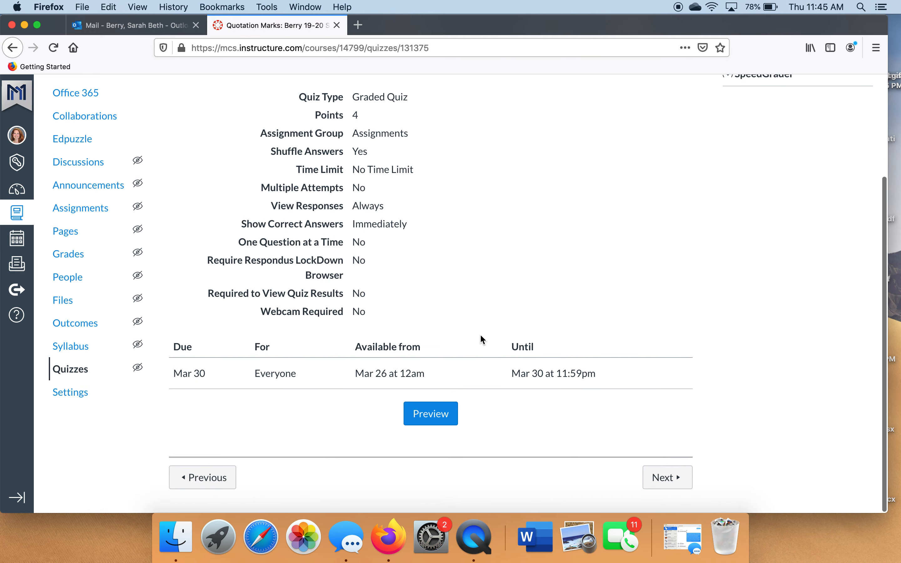
scroll(480, 334, "up", 5)
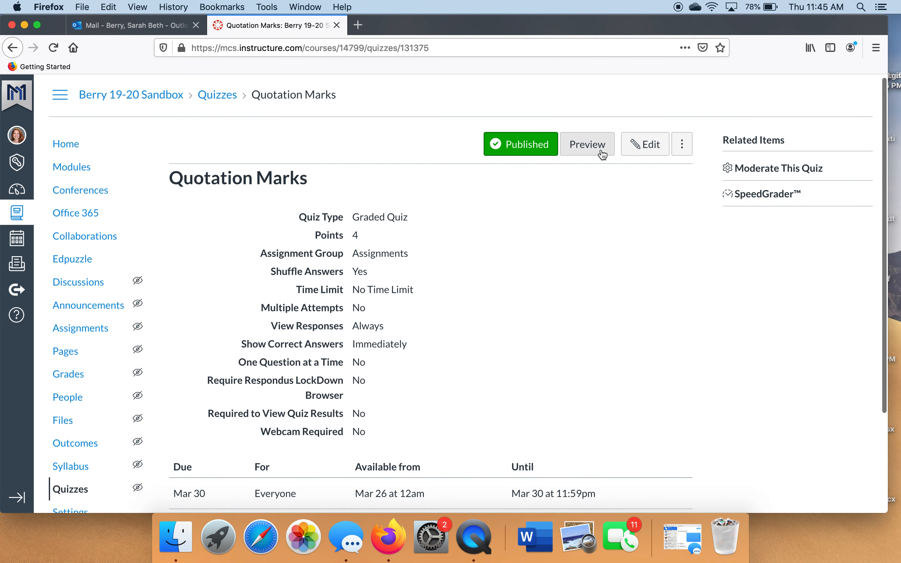
Reopen the Quotation Marks quiz for editing and look over its instructions, quiz type and options.
left_click(649, 155)
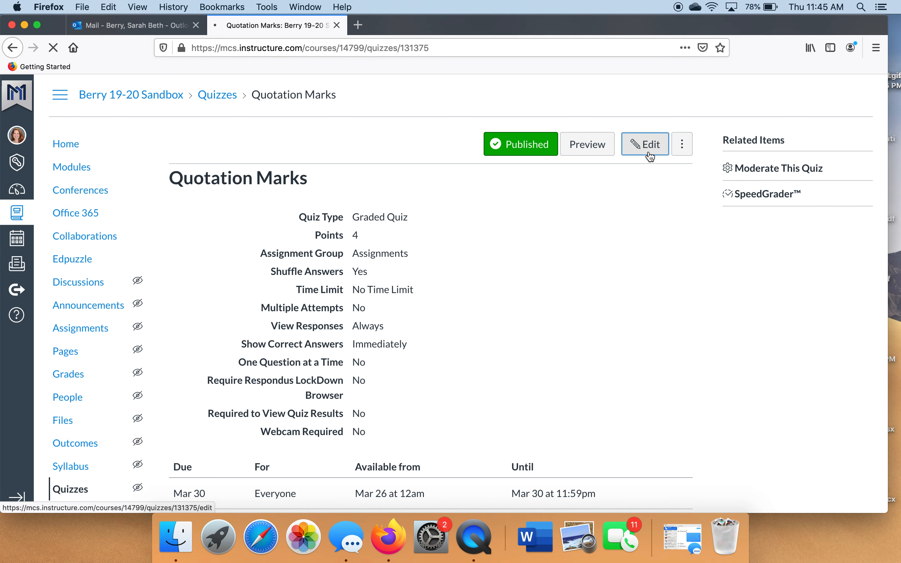
scroll(655, 357, "down", 2)
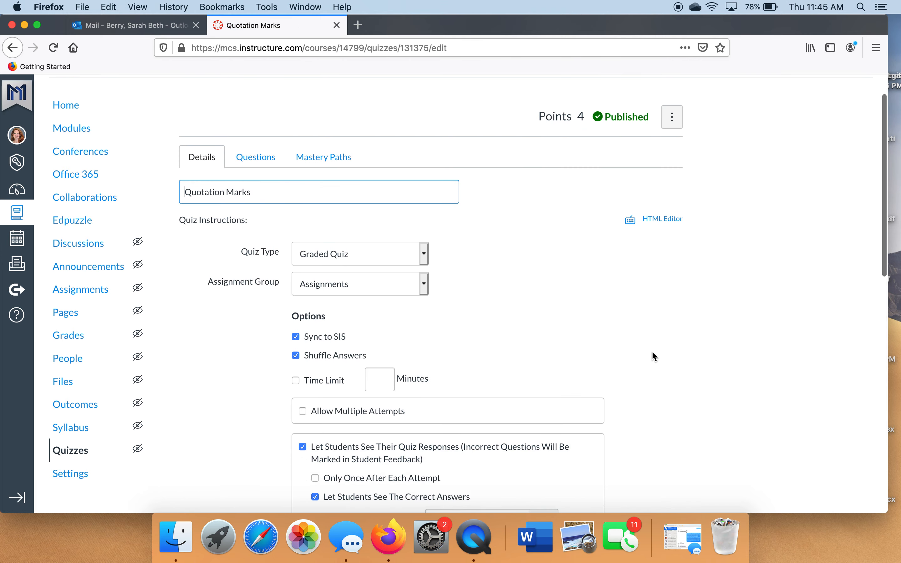
scroll(654, 356, "down", 2)
scroll(309, 276, "up", 2)
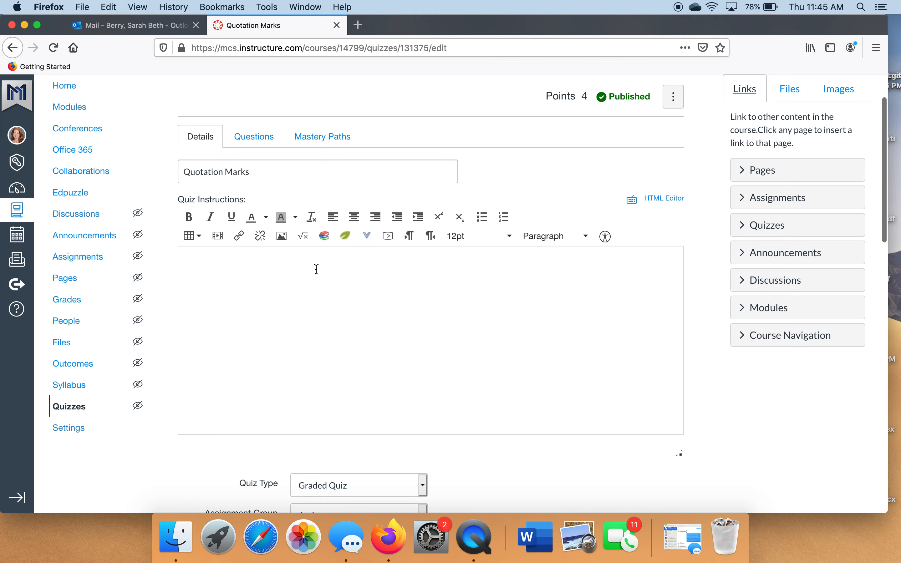
scroll(563, 392, "down", 5)
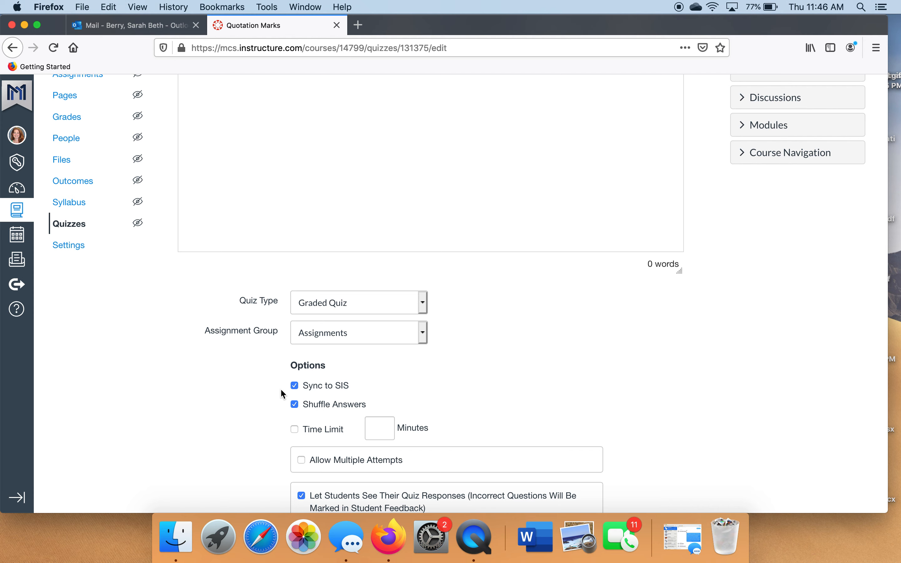
scroll(390, 293, "up", 10)
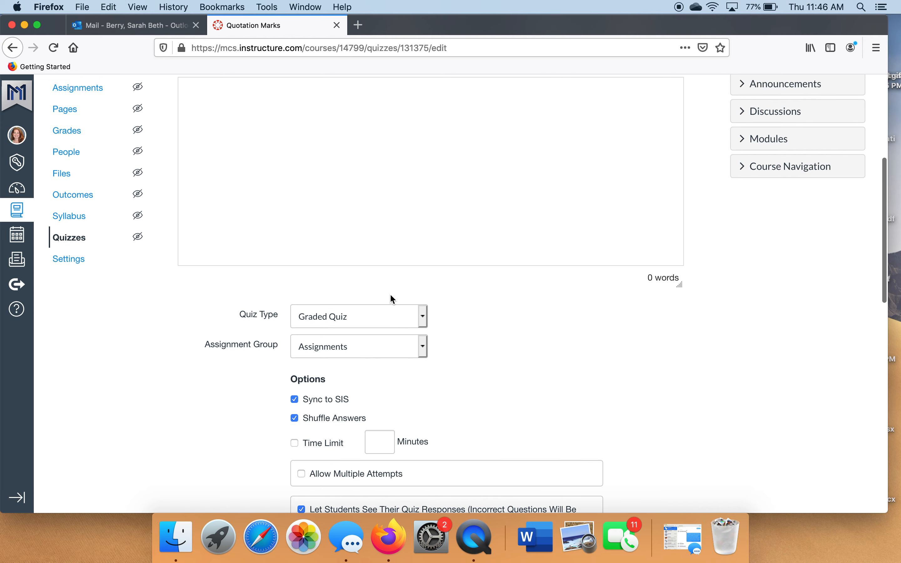